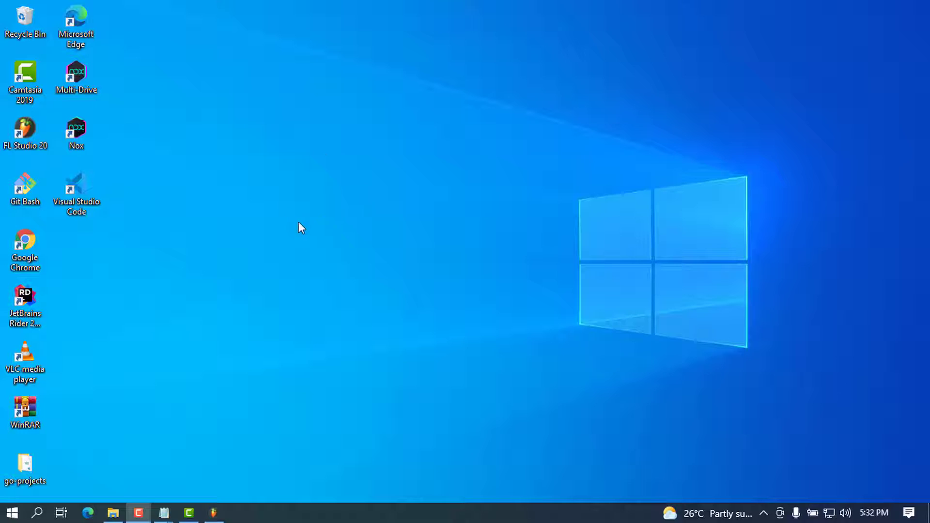
Open Google Chrome and search for "install haskell platform".
double_click(22, 250)
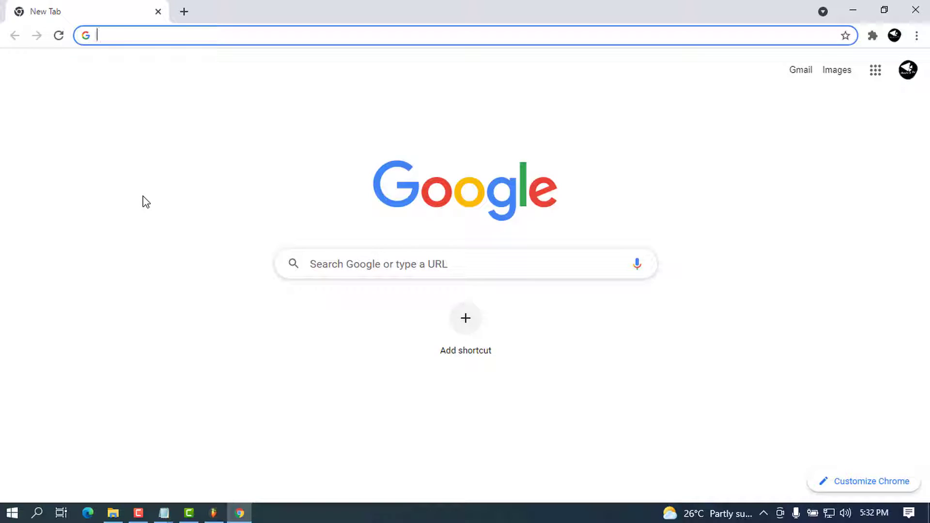
text(googl)
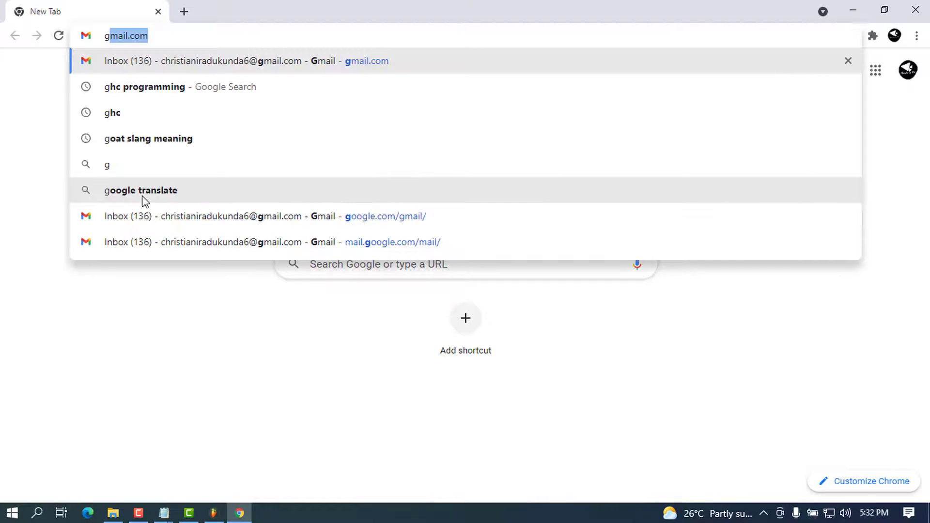
key(BackSpace)
key(BackSpace)
key(BackSpace)
key(BackSpace)
key(BackSpace)
key(BackSpace)
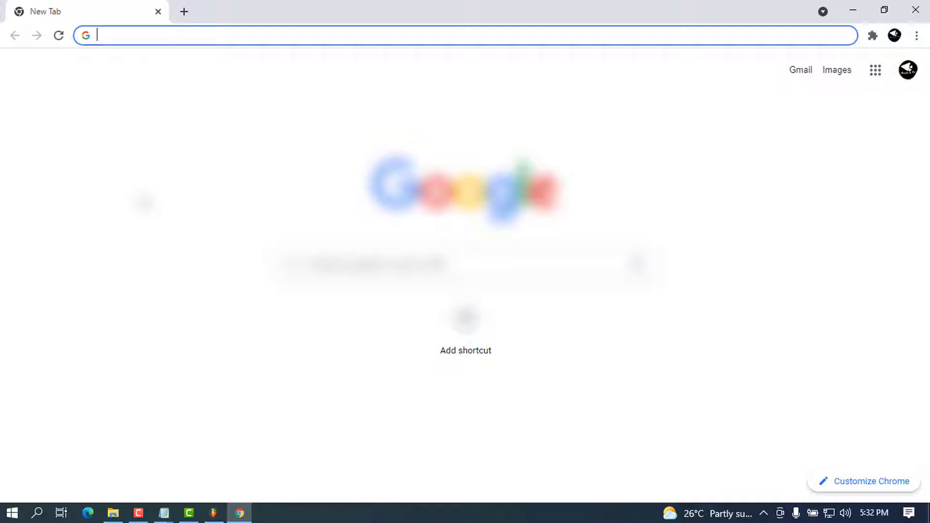
text(install)
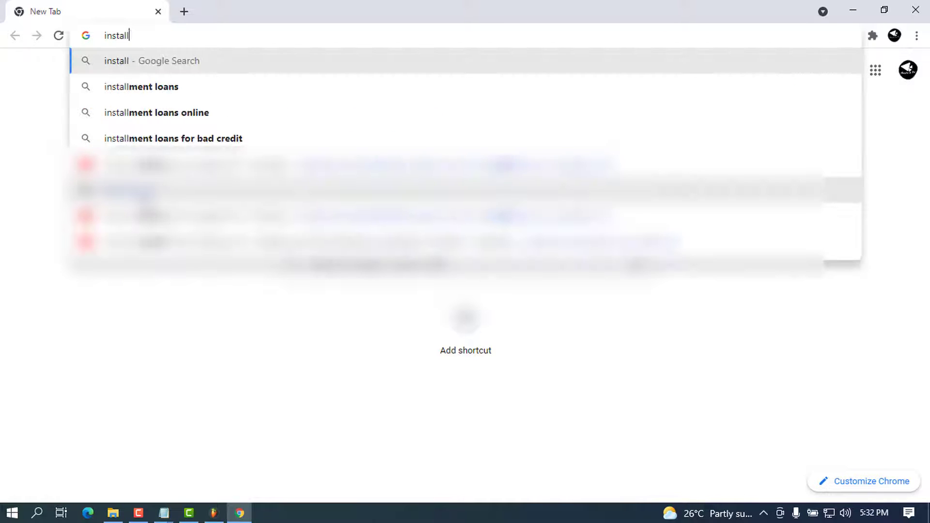
text( haskell )
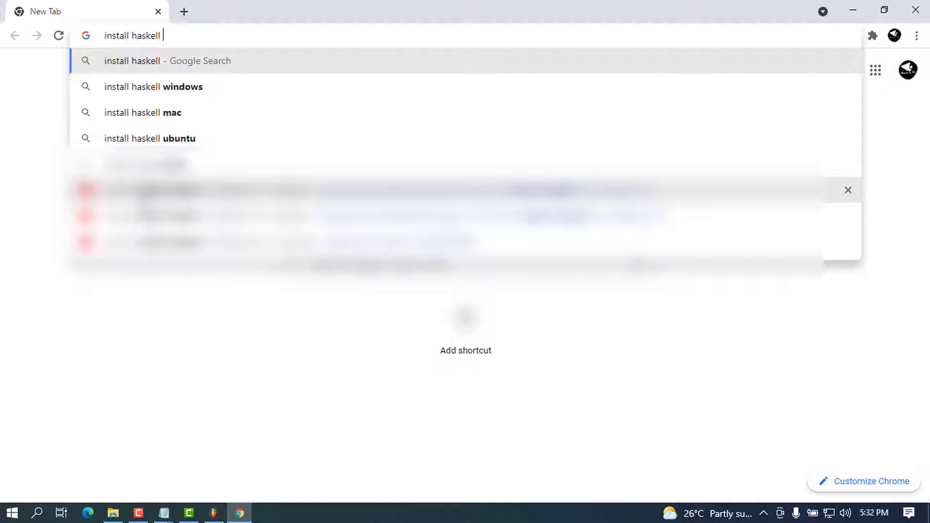
text(platform)
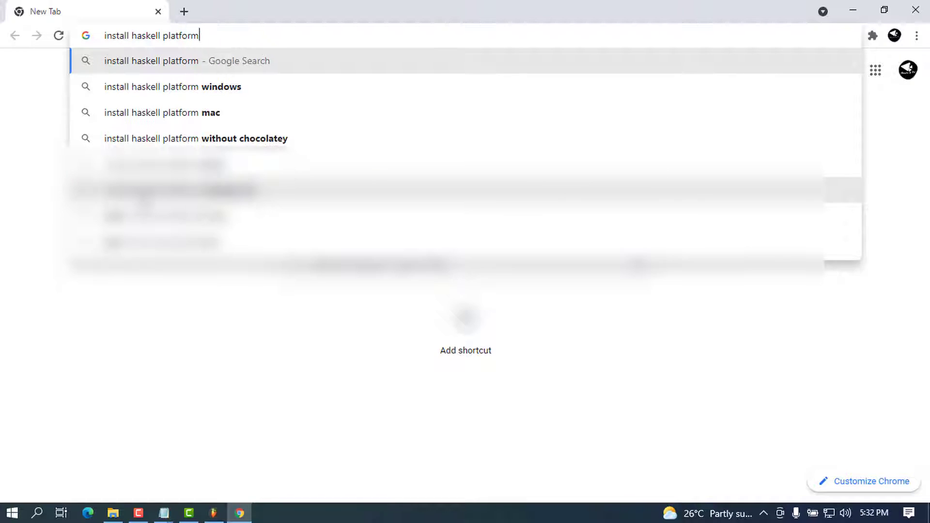
key(Return)
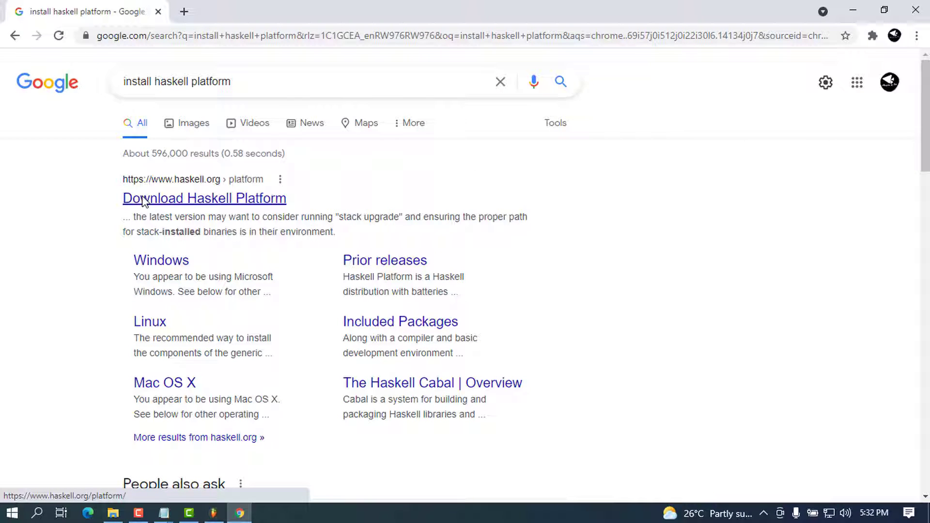
Open the Download Haskell Platform result, review the Windows instructions and follow the Configure Chocolatey link.
click(142, 203)
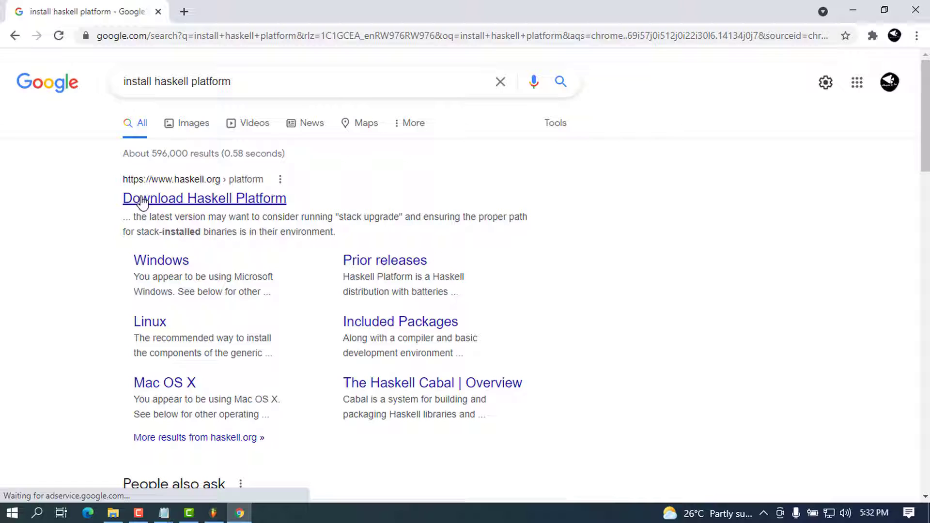
click(208, 206)
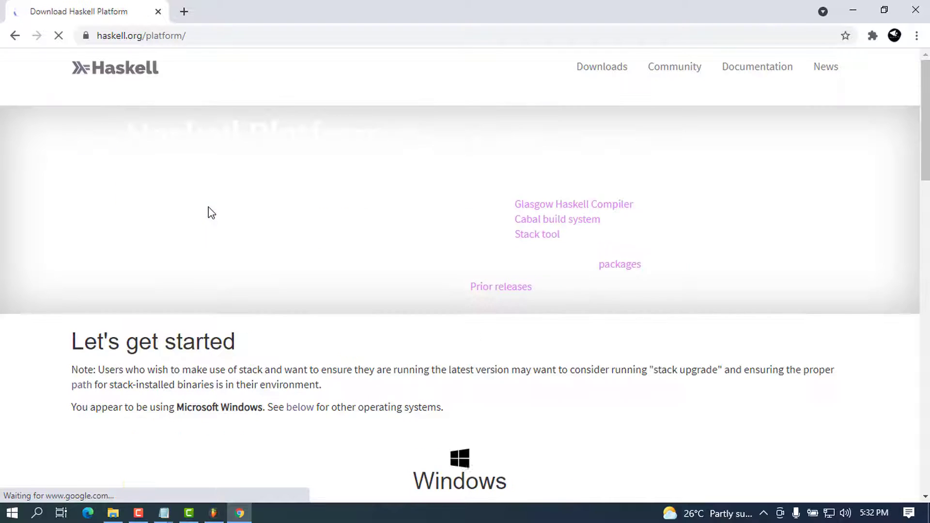
scroll(434, 375, down, 7)
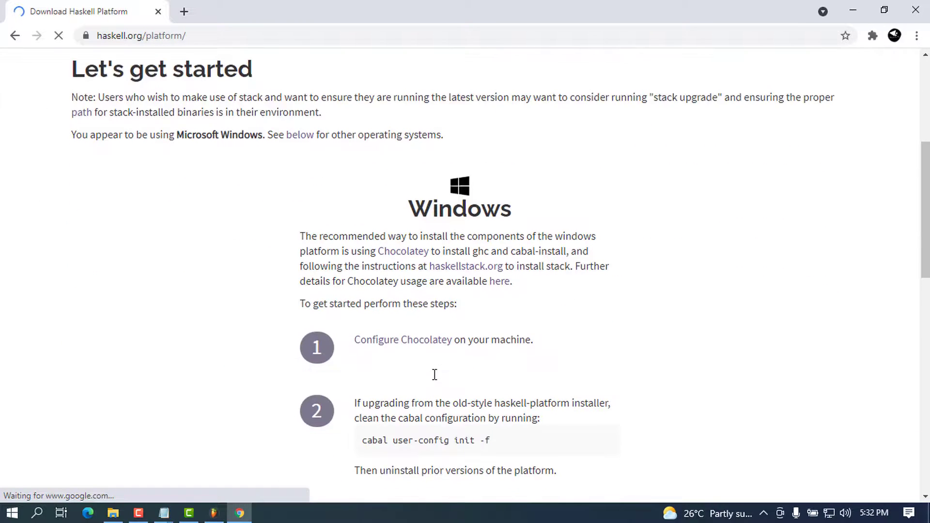
scroll(436, 380, up, 3)
scroll(436, 368, up, 1)
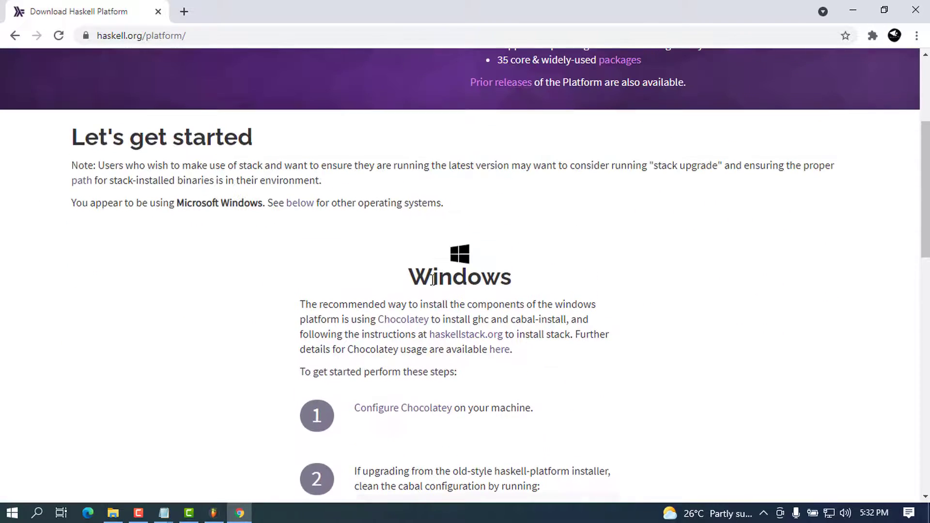
scroll(426, 287, down, 4)
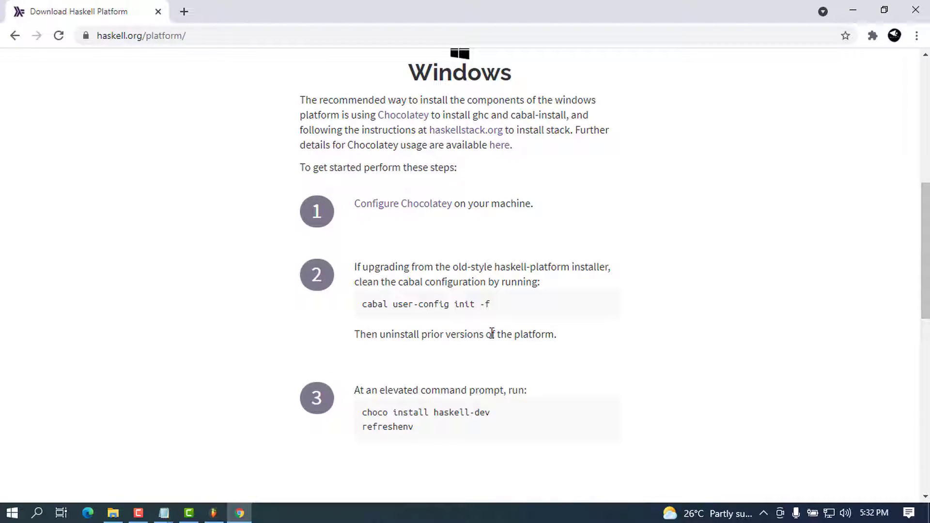
scroll(459, 309, down, 6)
scroll(461, 328, up, 1)
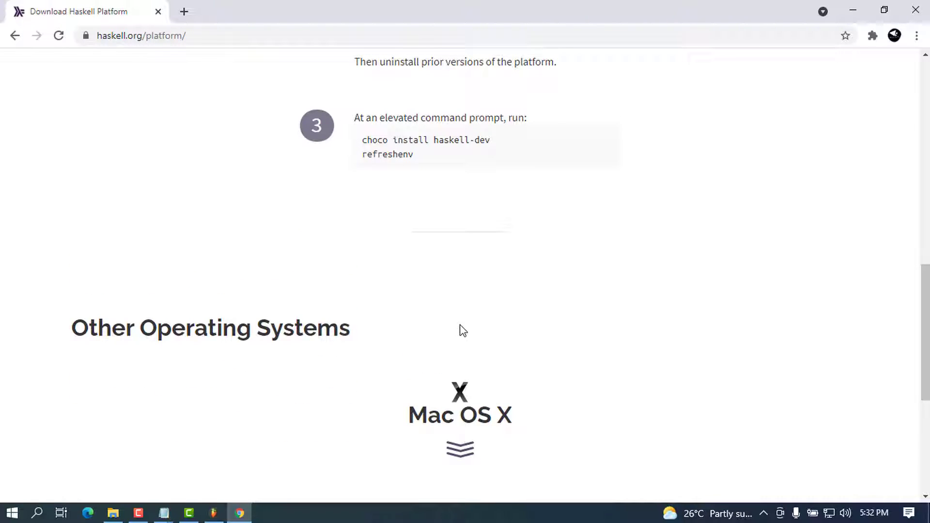
scroll(462, 331, up, 5)
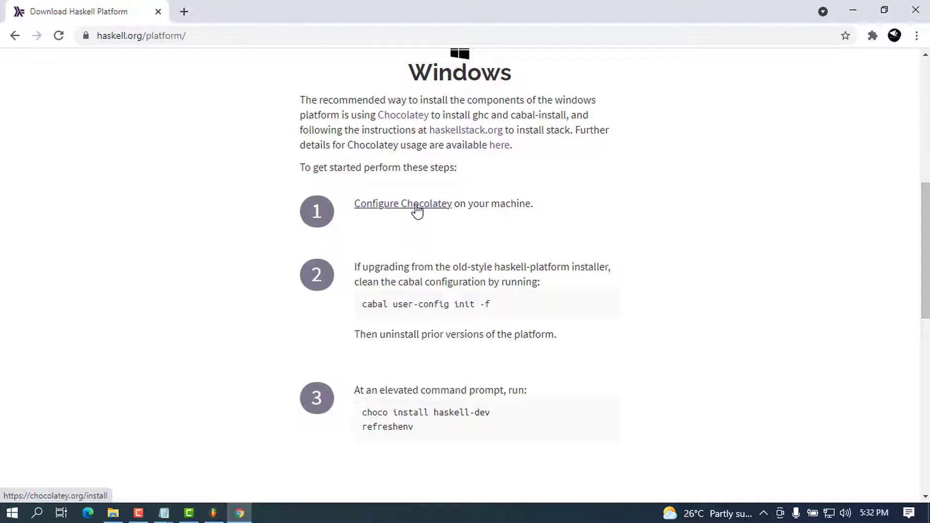
click(417, 208)
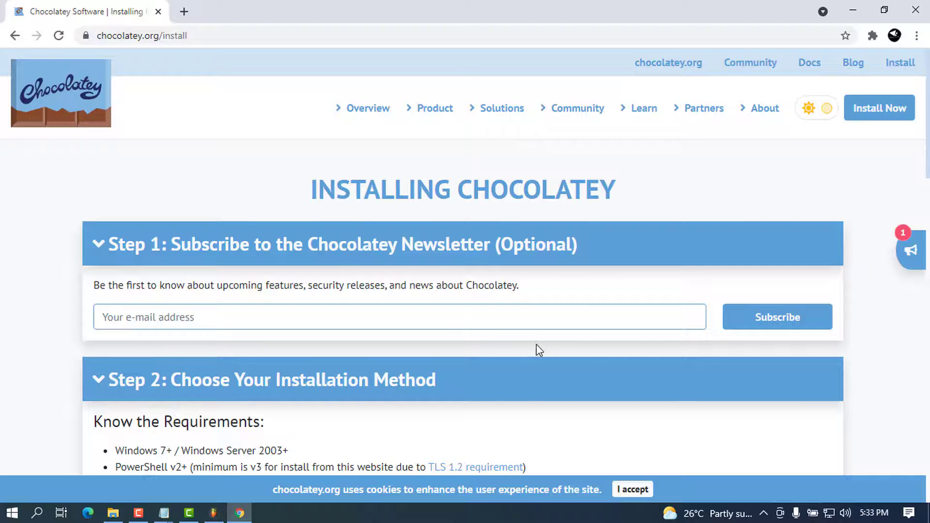
Review the individual installation method on the Chocolatey page and copy its PowerShell install command.
scroll(499, 334, down, 5)
scroll(495, 331, up, 5)
scroll(492, 330, down, 3)
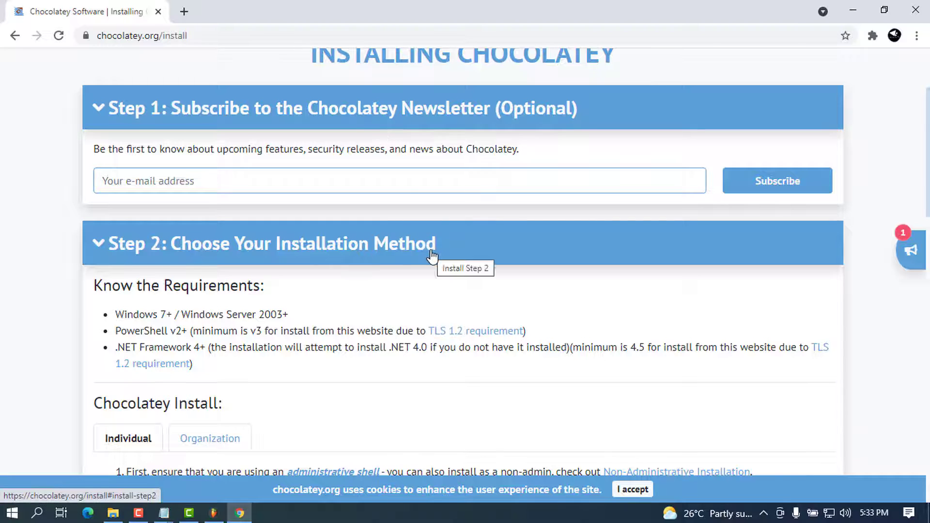
scroll(432, 257, down, 4)
scroll(434, 257, up, 1)
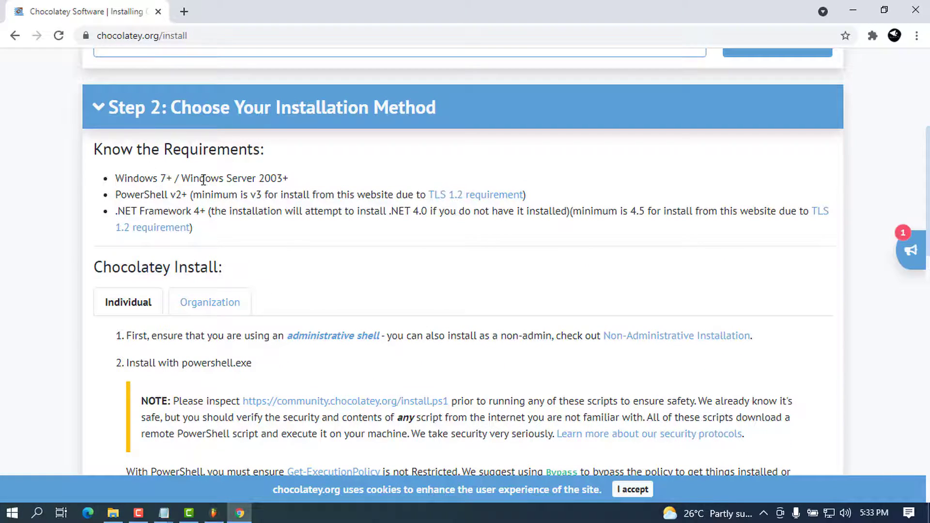
scroll(245, 192, down, 5)
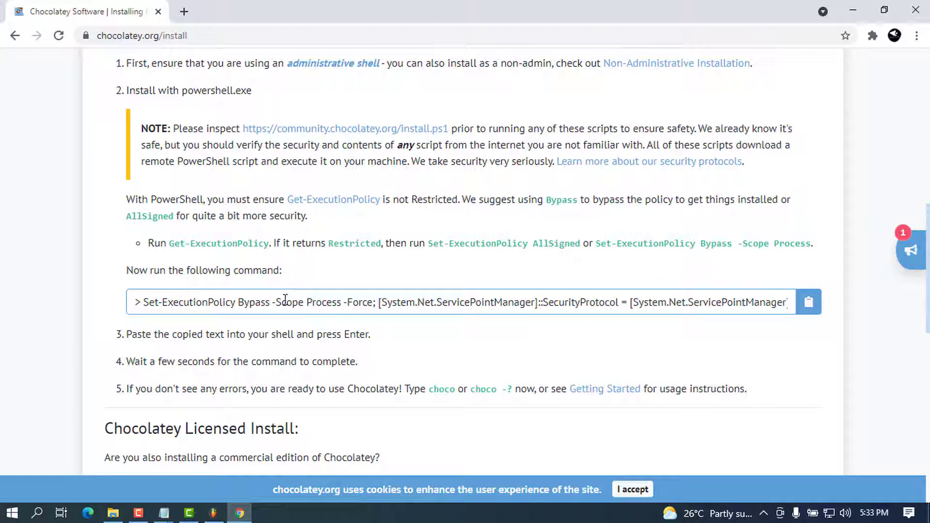
scroll(291, 291, down, 1)
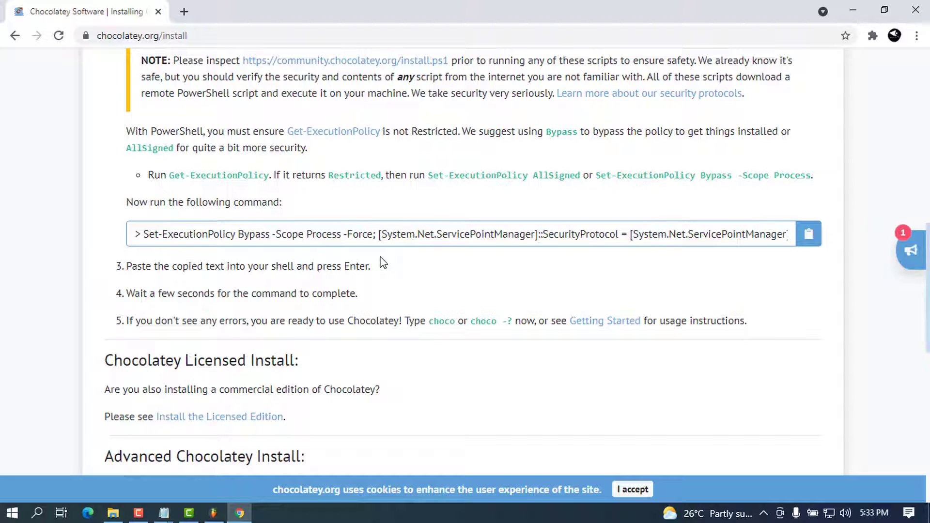
scroll(408, 281, down, 2)
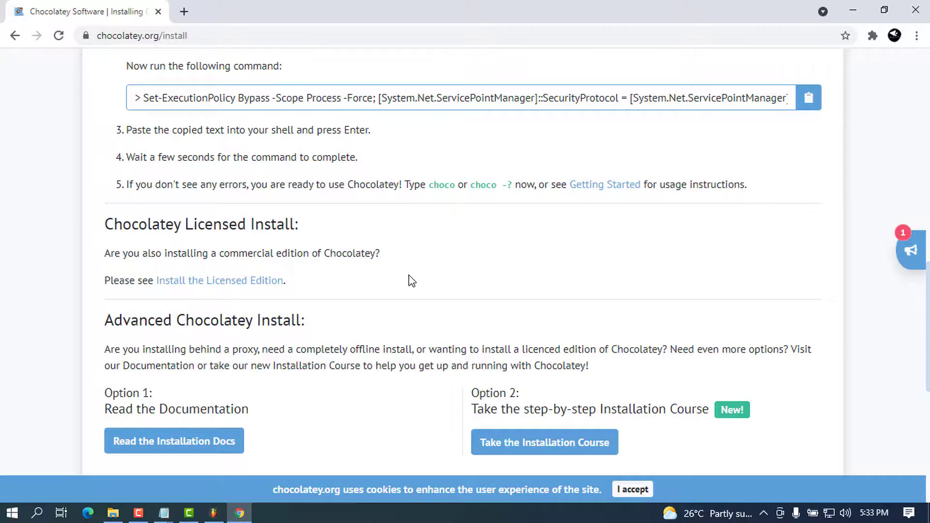
scroll(408, 281, up, 3)
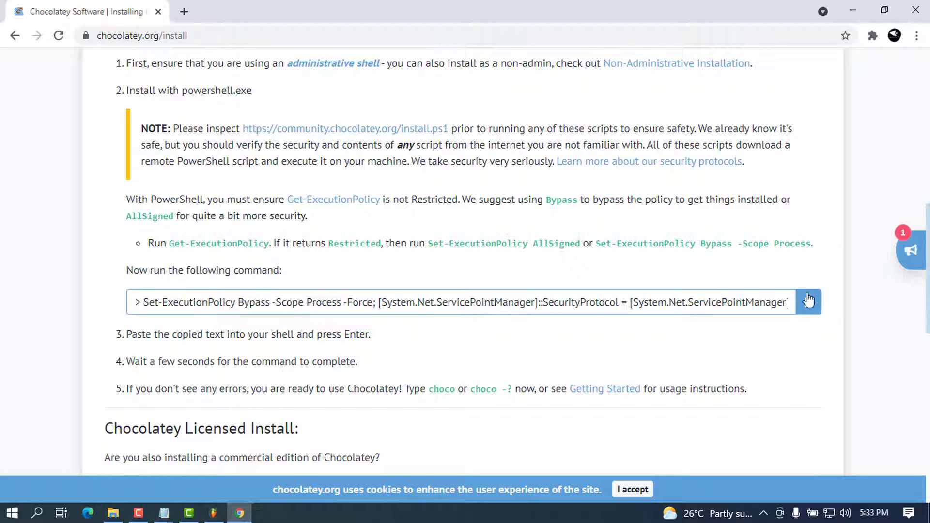
click(808, 304)
Open a Command Prompt, run ghc to check whether the Haskell compiler is available, and minimise the window.
key(super+r)
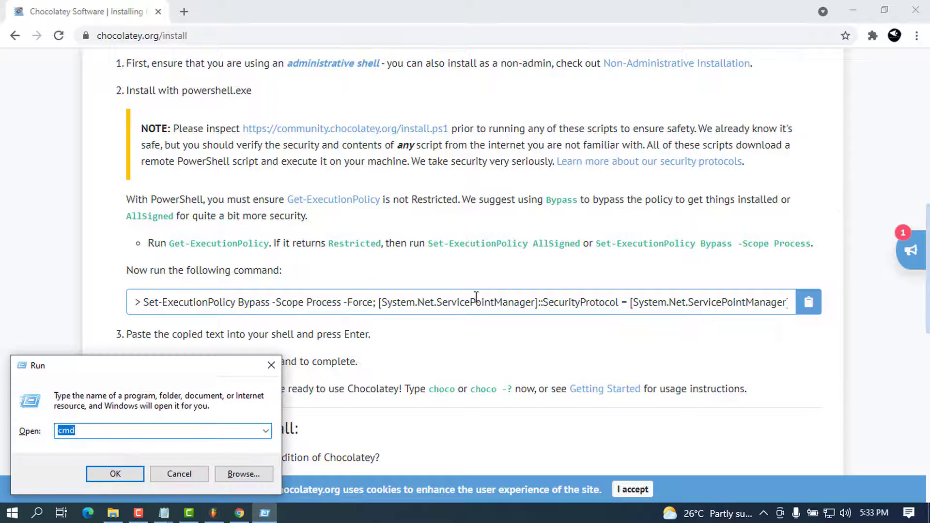
key(Return)
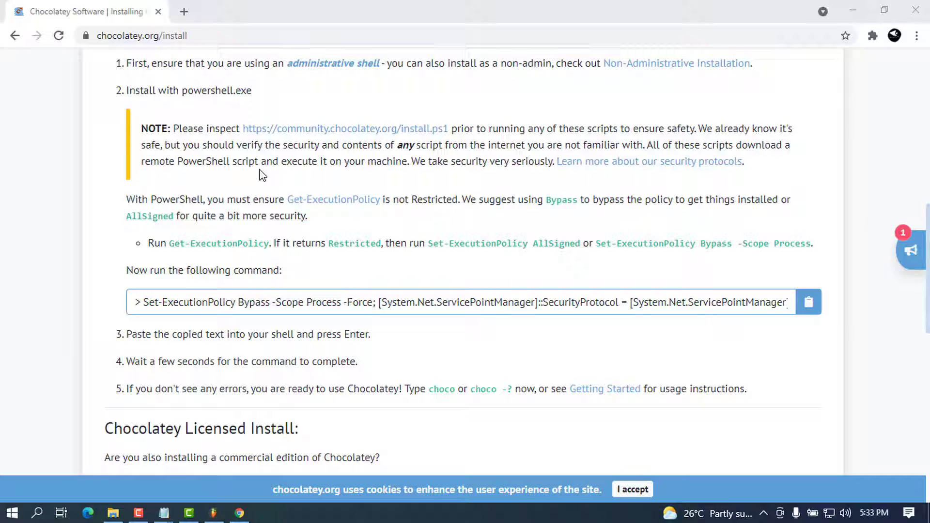
key(super+r)
key(Return)
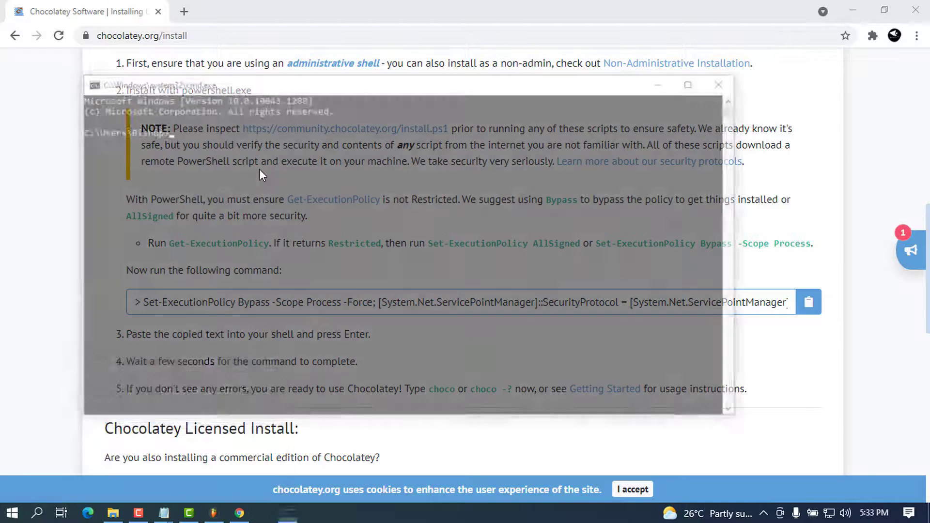
text(ghc)
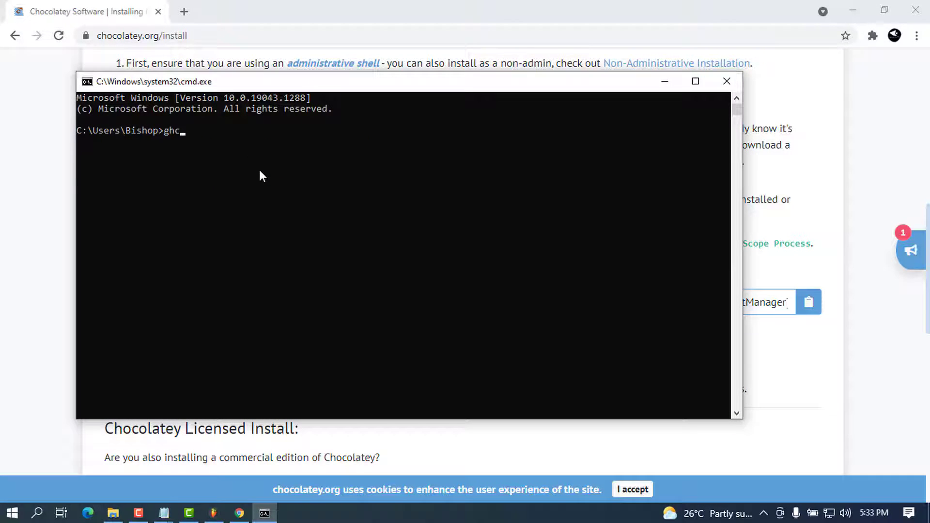
key(Return)
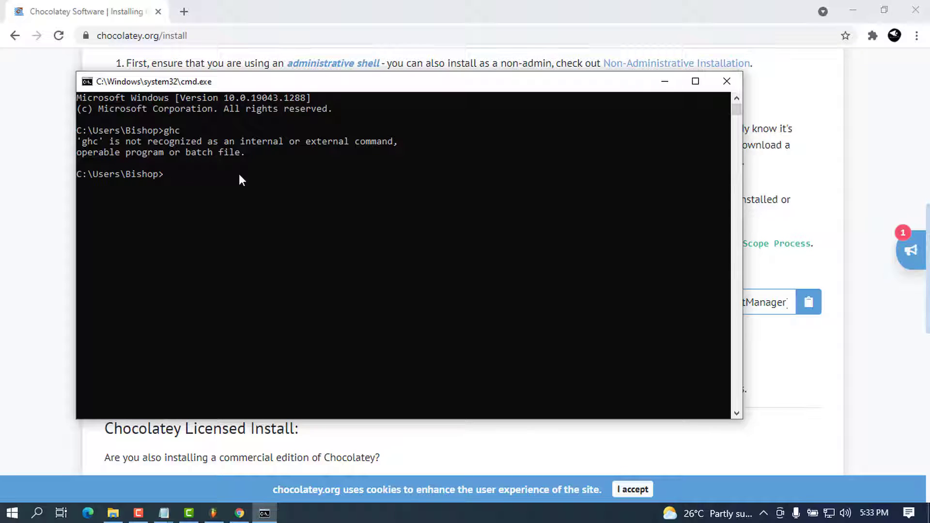
click(665, 85)
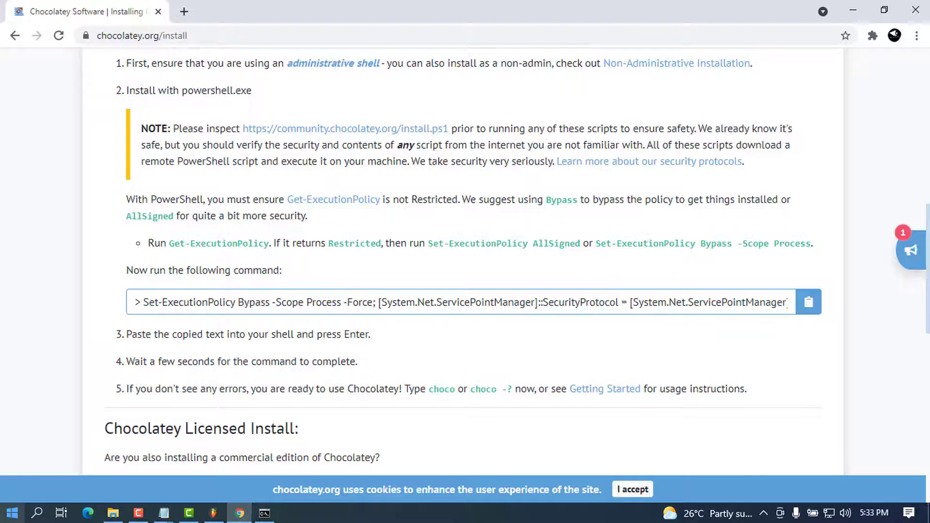
Open Windows PowerShell as administrator and enlarge its console text.
click(12, 513)
scroll(103, 328, down, 10)
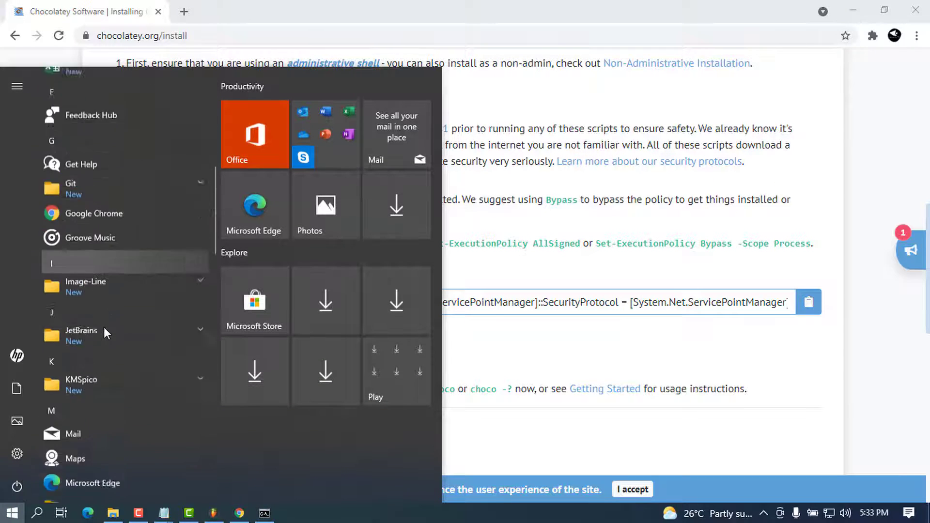
scroll(106, 327, down, 10)
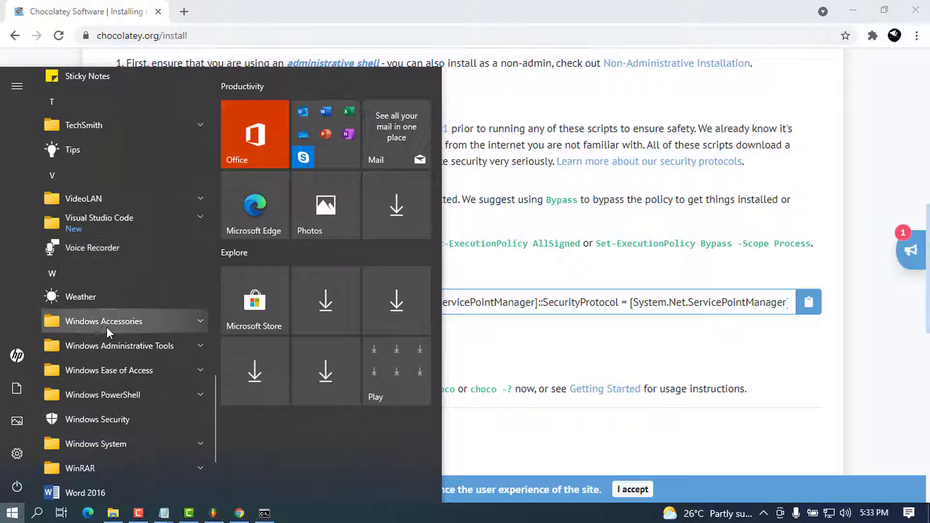
click(148, 396)
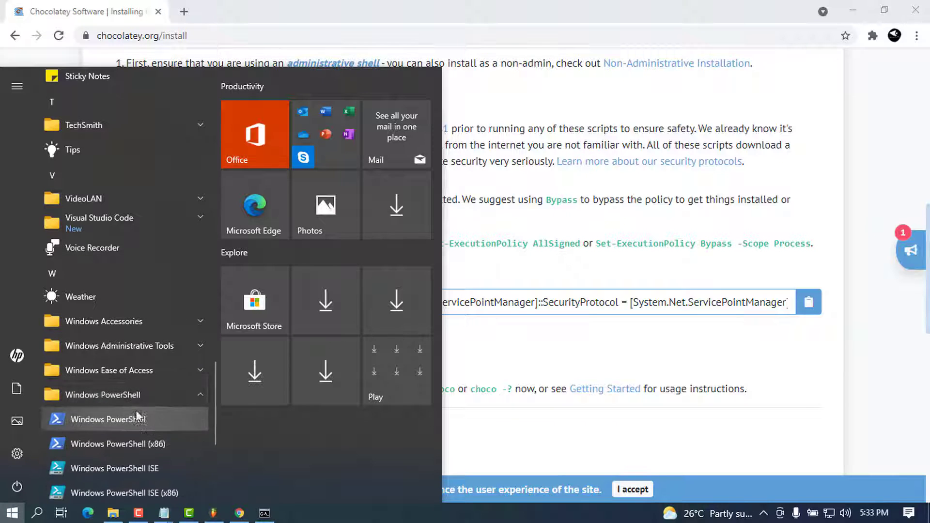
right_click(146, 287)
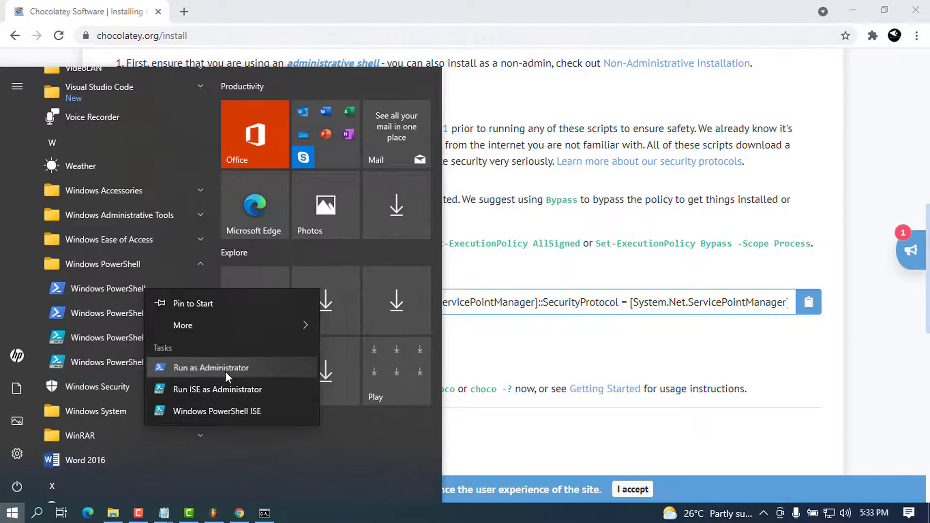
click(225, 372)
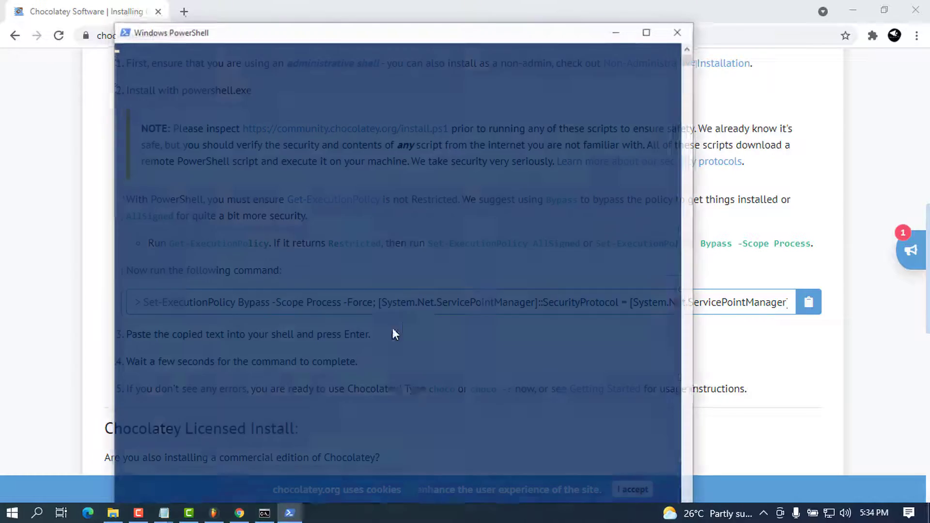
ctrl+scroll(397, 207, up, 4)
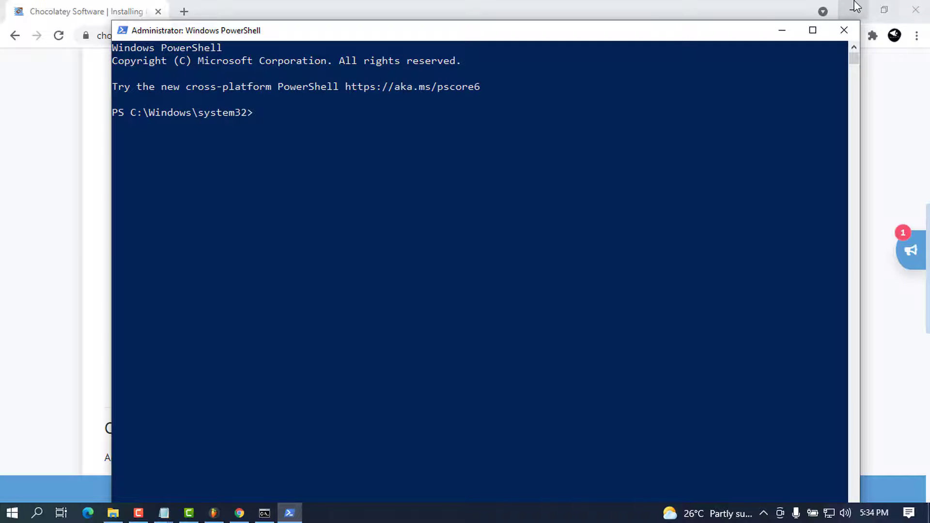
Minimise the browser window and paste the copied Chocolatey install command at the administrator PowerShell prompt.
click(629, 12)
click(846, 5)
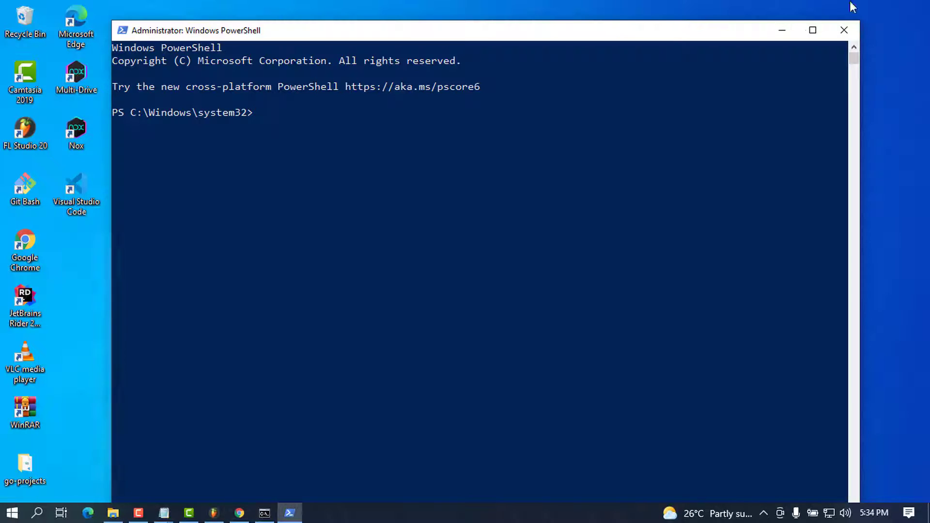
right_click(429, 137)
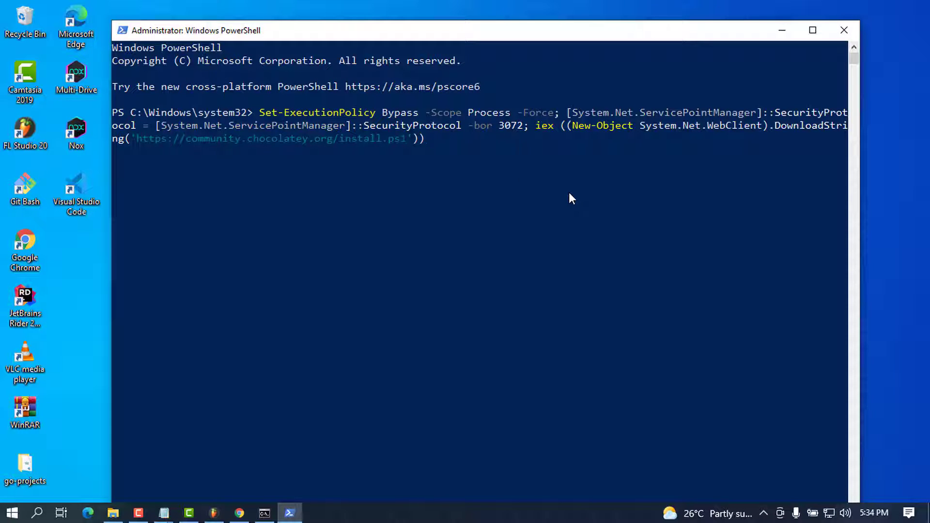
Run the pasted Chocolatey install command and close the PowerShell window once the installation finishes.
key(Return)
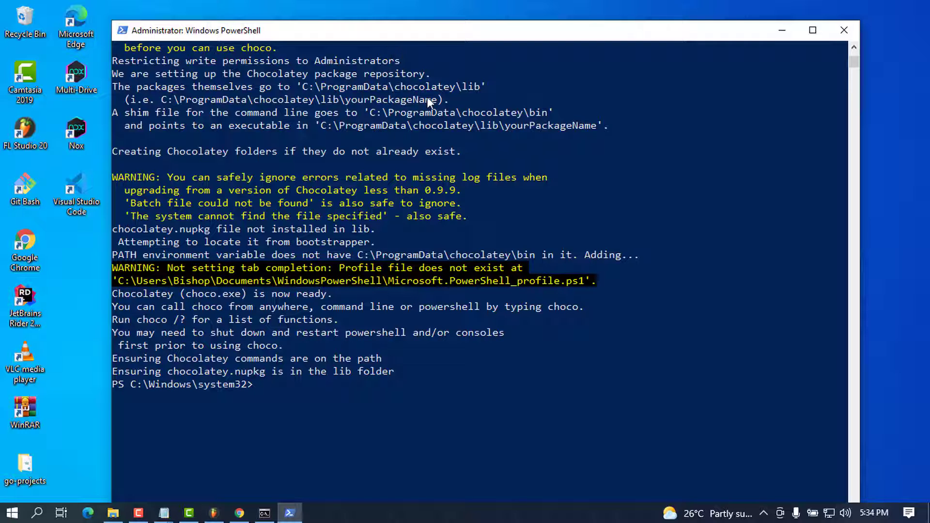
click(843, 31)
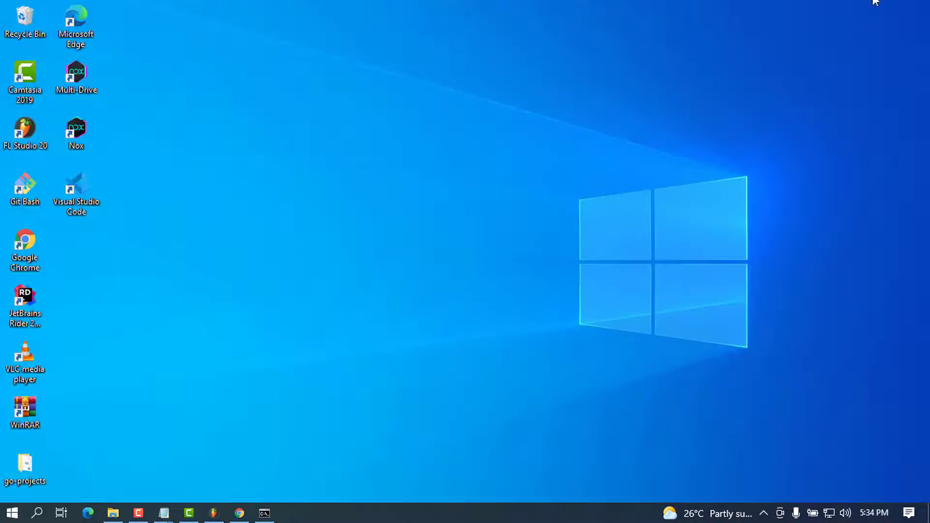
Open a new Windows PowerShell as administrator, enlarge its console text and reposition the window.
click(12, 513)
scroll(98, 321, down, 15)
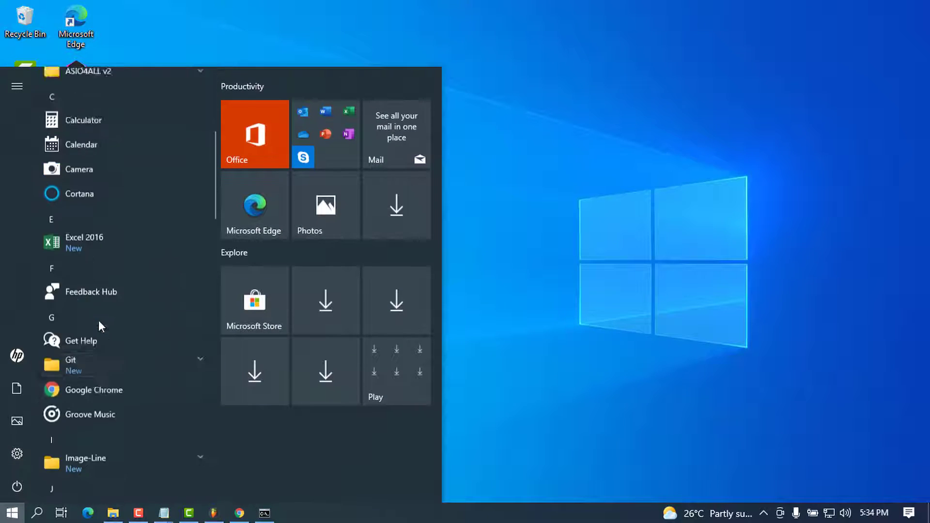
scroll(101, 319, down, 15)
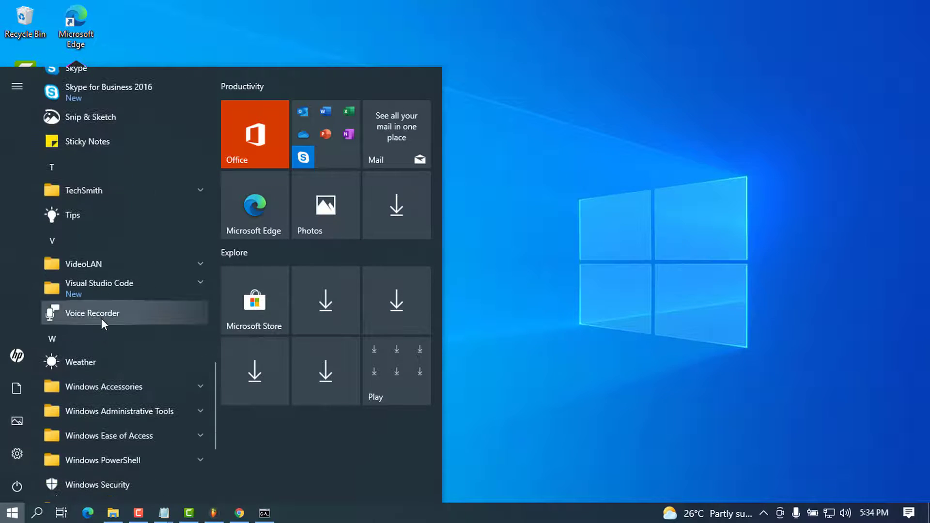
click(133, 334)
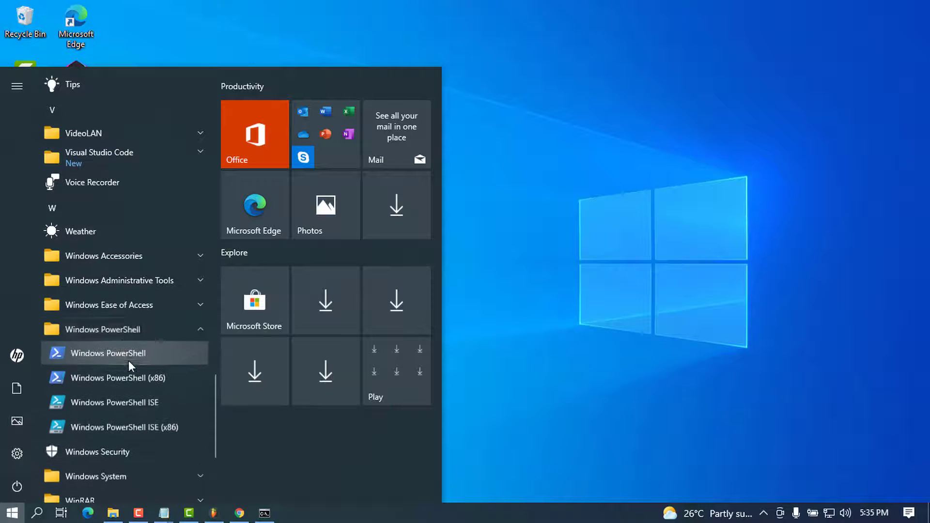
right_click(121, 356)
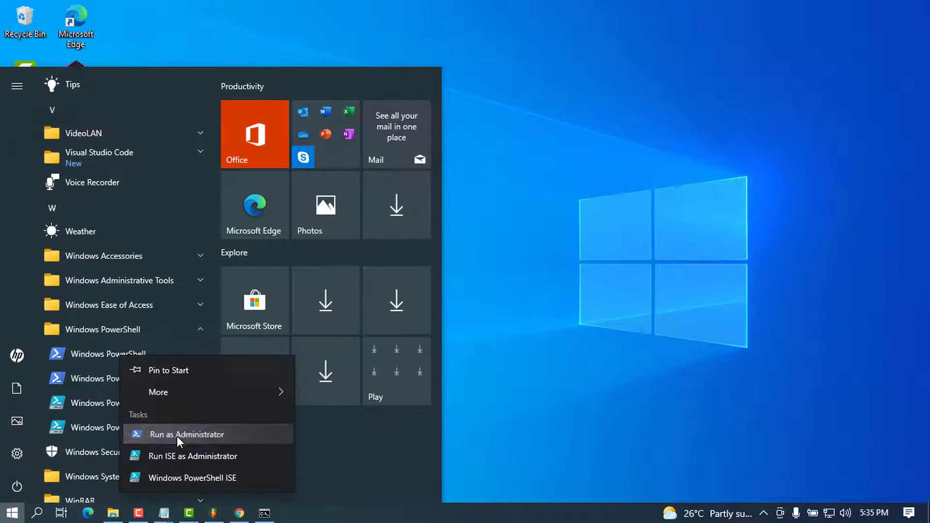
click(176, 435)
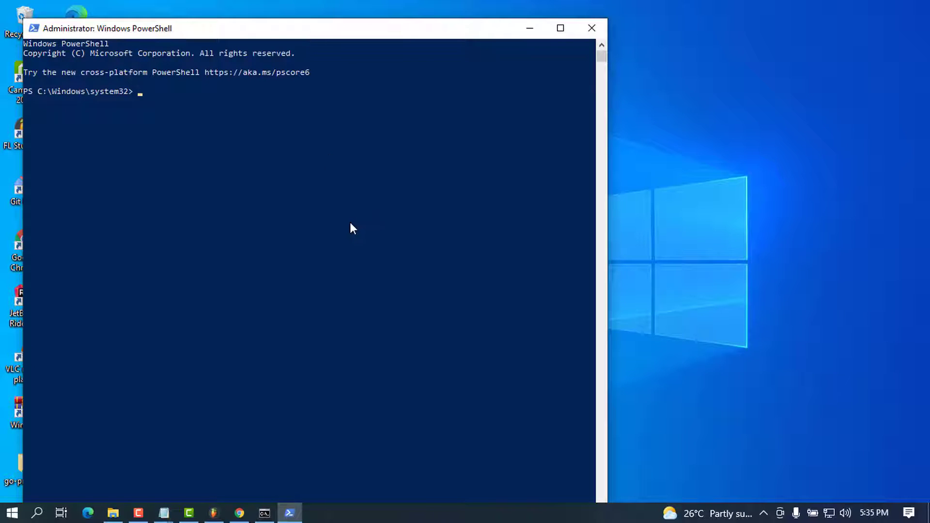
ctrl+scroll(350, 222, up, 3)
drag(353, 34, 454, 24)
Switch to Chrome, return to the Haskell Platform page and copy the step 3 commands choco install haskell-dev and refreshenv.
click(239, 513)
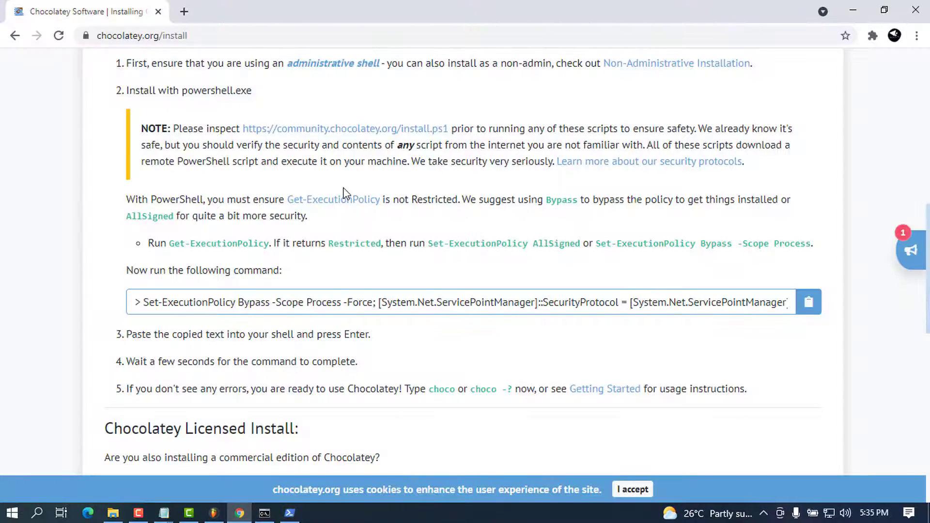
click(15, 36)
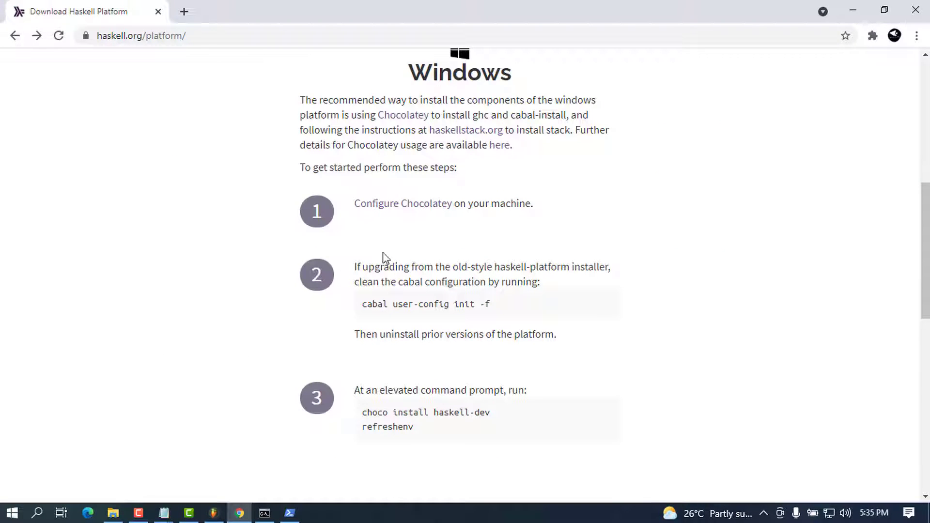
drag(445, 267, 585, 281)
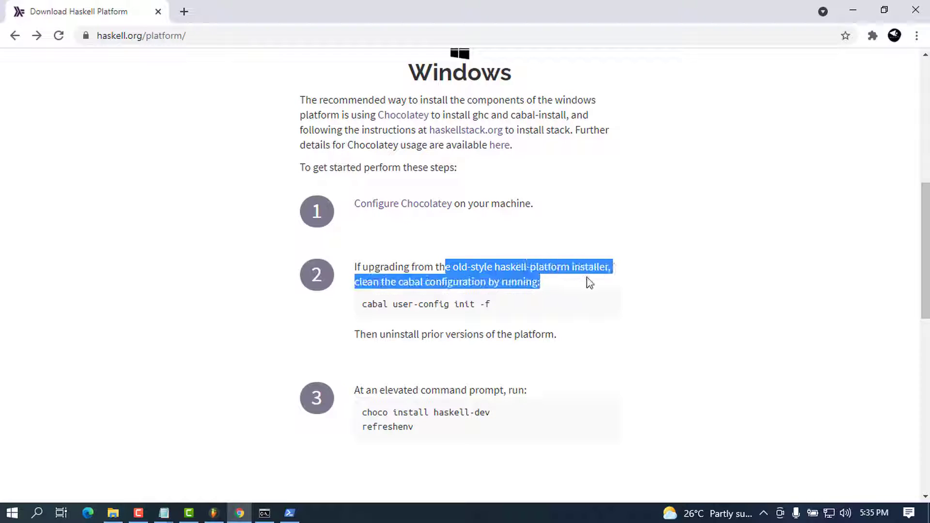
click(568, 318)
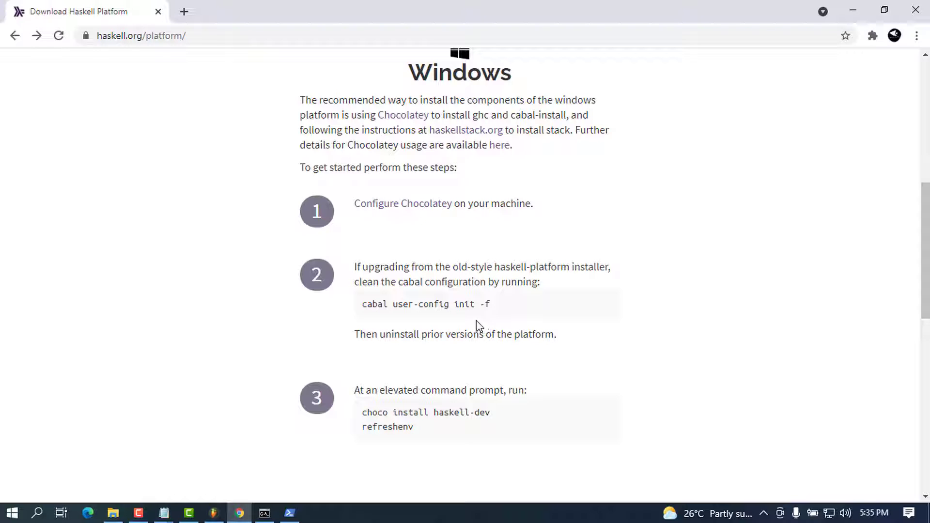
scroll(482, 329, down, 4)
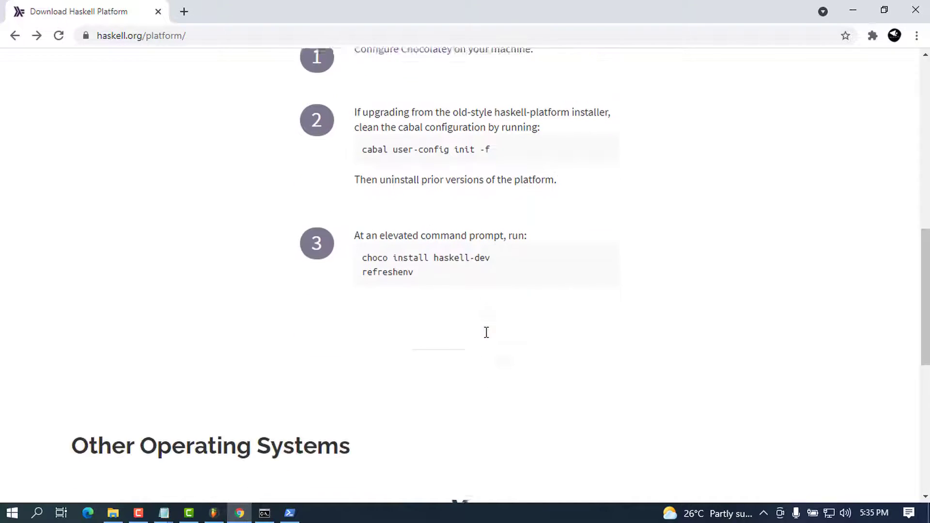
drag(363, 208, 467, 232)
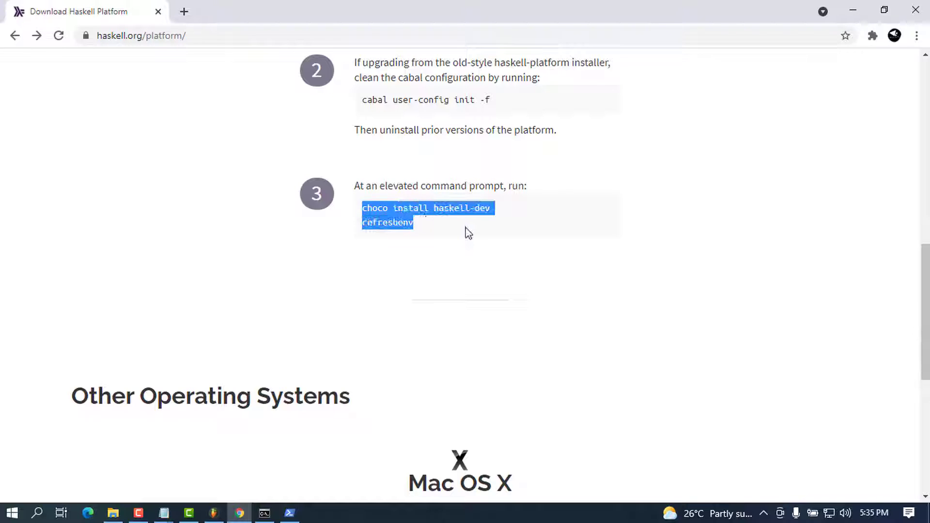
right_click(404, 205)
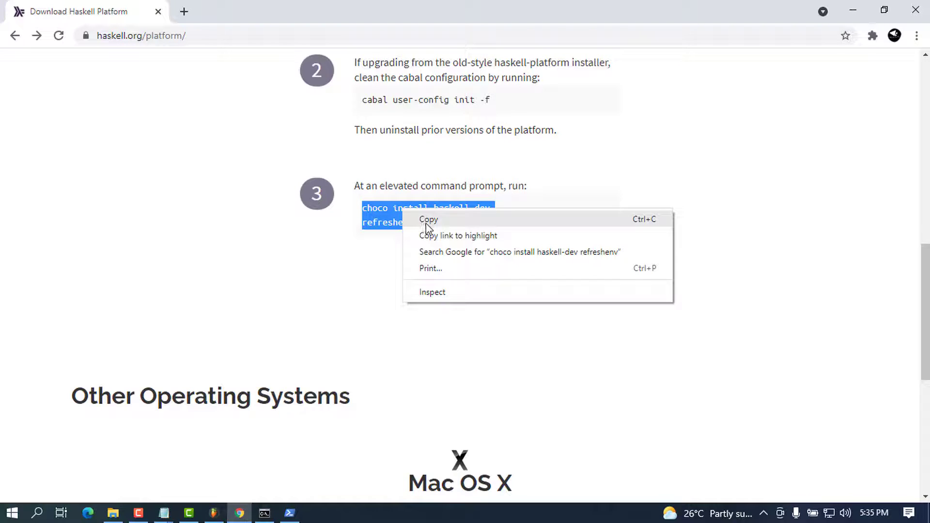
click(428, 223)
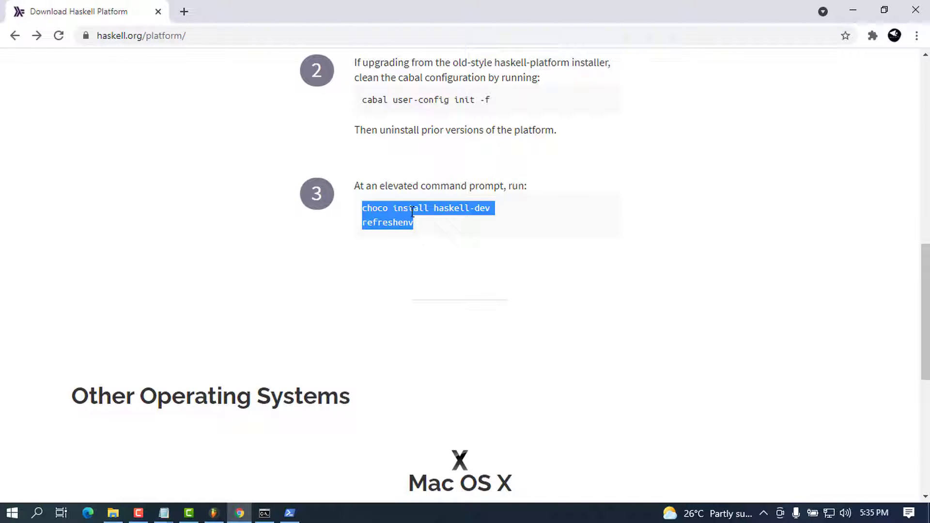
Minimise the browser, paste the copied commands into the administrator PowerShell to install haskell-dev, and answer All to the script prompt.
click(853, 10)
right_click(344, 135)
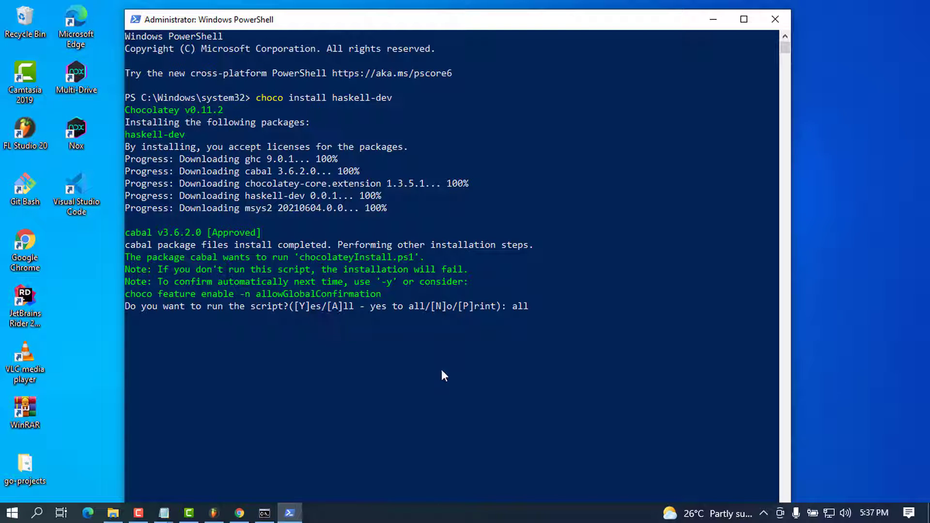
key(BackSpace)
key(BackSpace)
key(BackSpace)
text(Alll)
key(BackSpace)
key(Return)
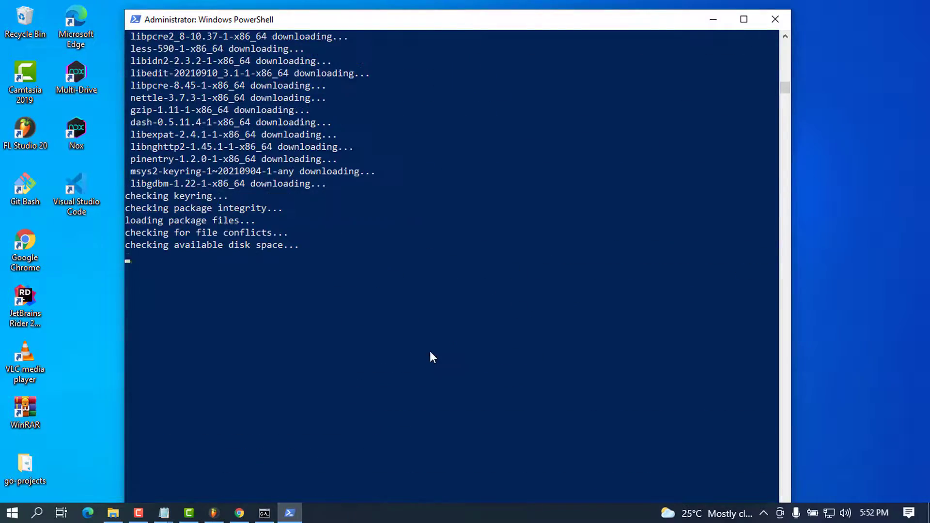
Check the refreshenv instruction on the Haskell Platform page and run refreshenv in the administrator PowerShell.
text(refreshenv)
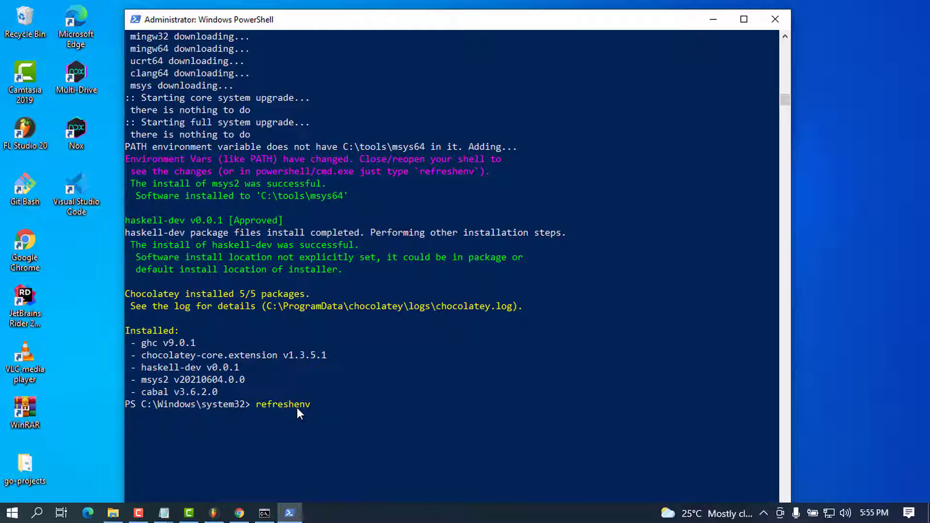
click(241, 511)
click(430, 230)
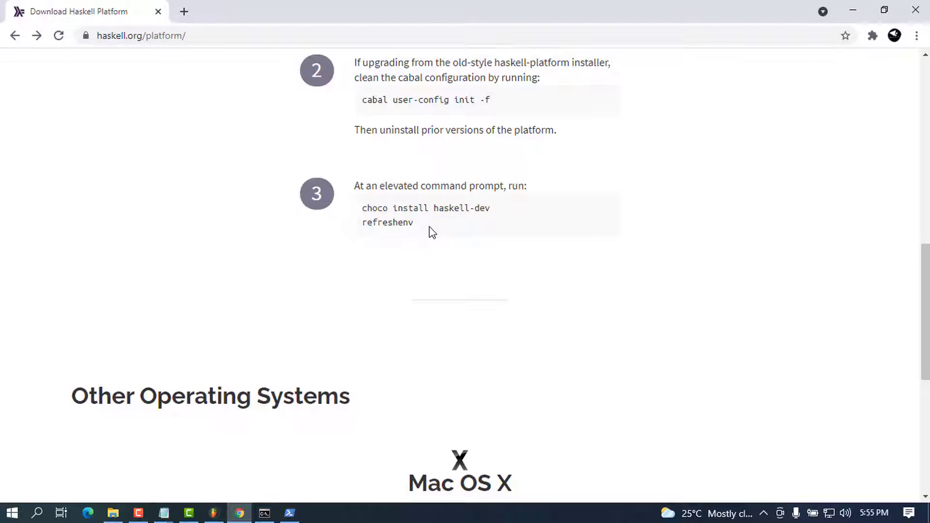
drag(420, 233, 511, 222)
click(511, 222)
click(856, 10)
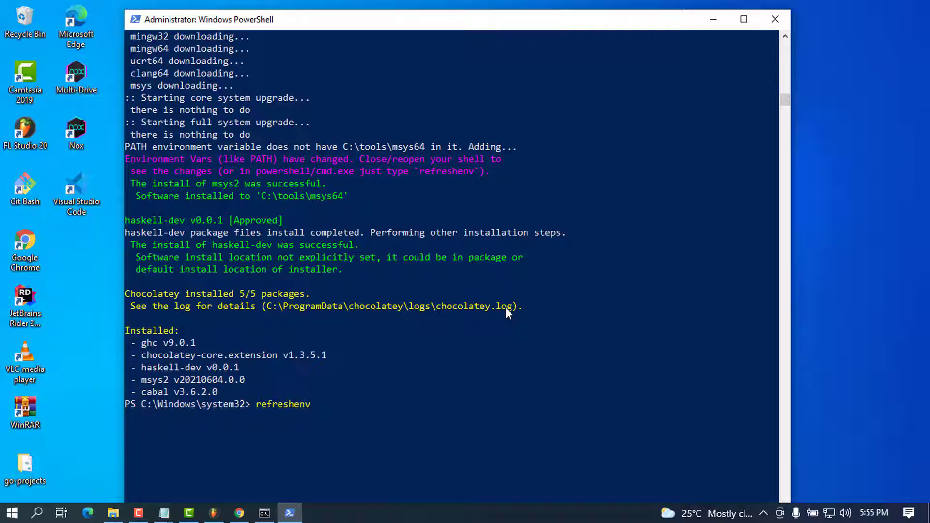
key(Return)
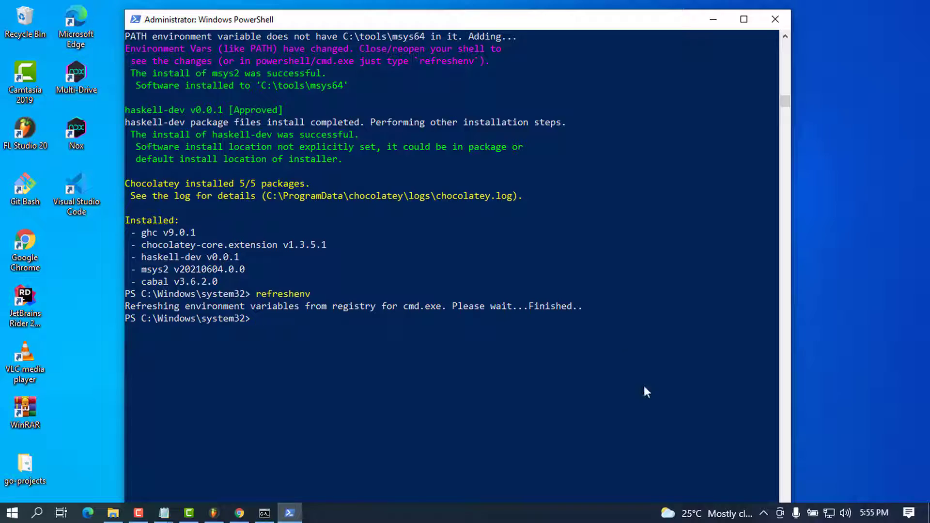
Look back through the haskell-dev installation output and close the PowerShell window.
scroll(553, 283, up, 20)
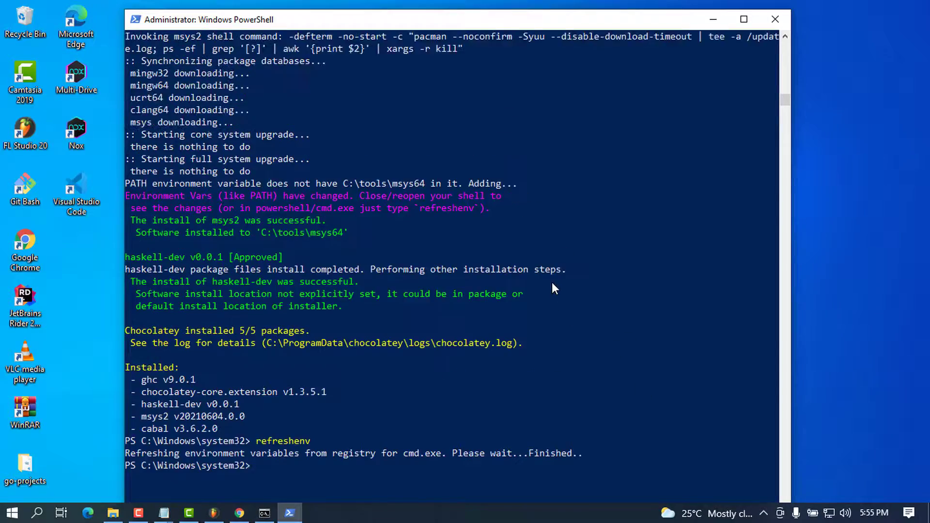
scroll(552, 291, up, 20)
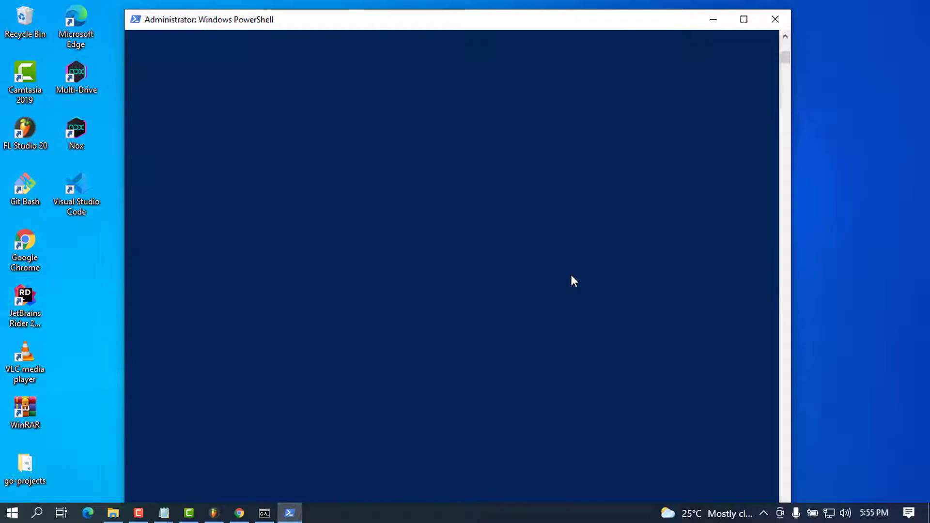
scroll(561, 276, down, 9)
scroll(558, 309, down, 7)
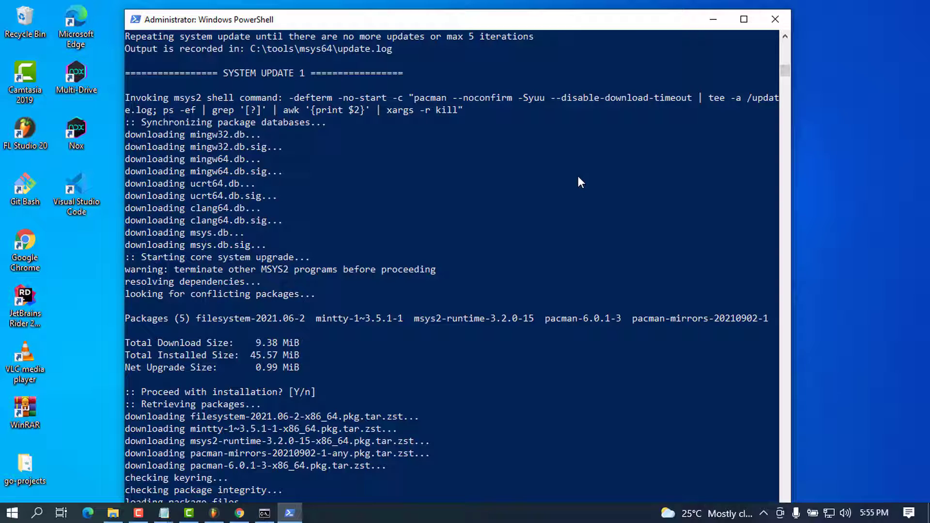
click(775, 19)
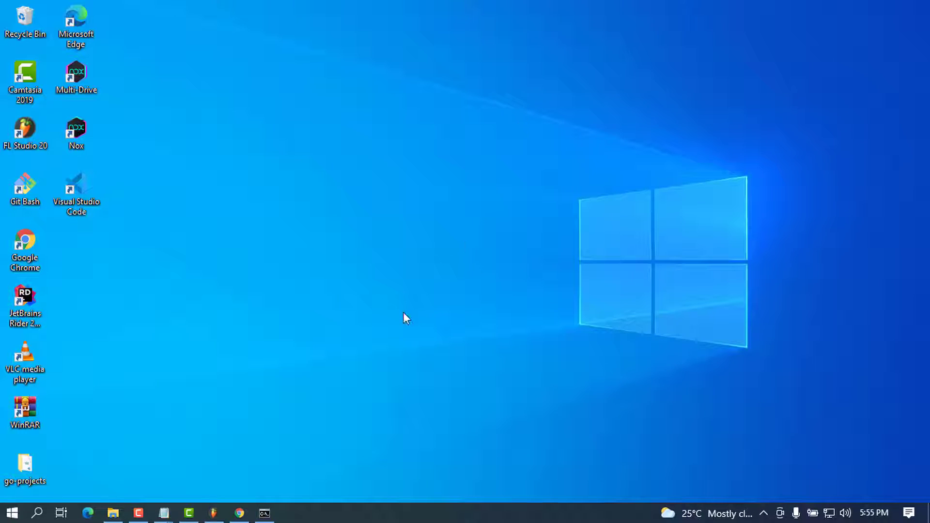
Close the old Command Prompt, open a fresh one and run ghc to check the Haskell compiler.
click(264, 513)
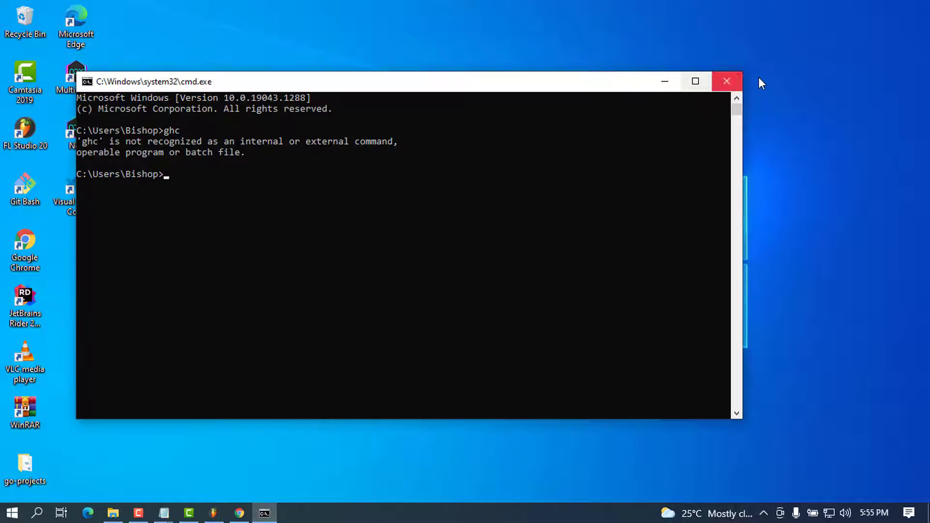
click(727, 81)
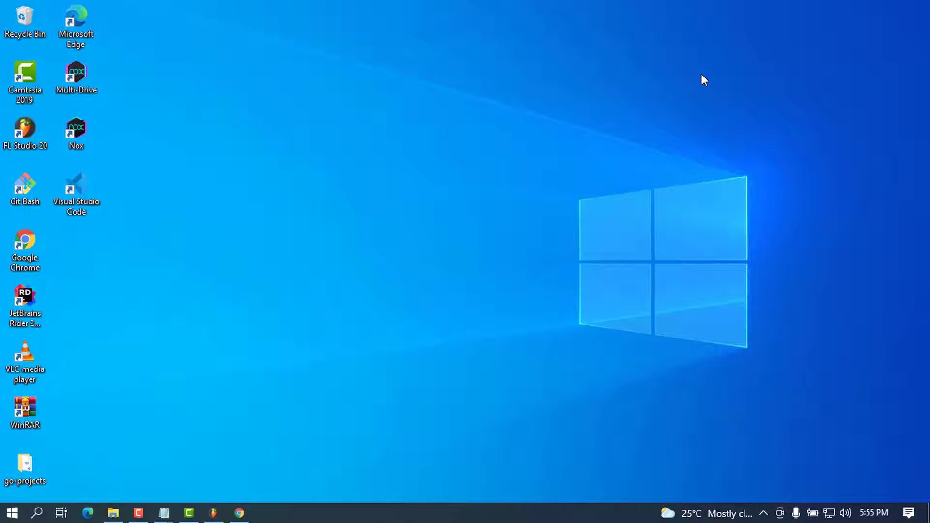
key(super+r)
key(Return)
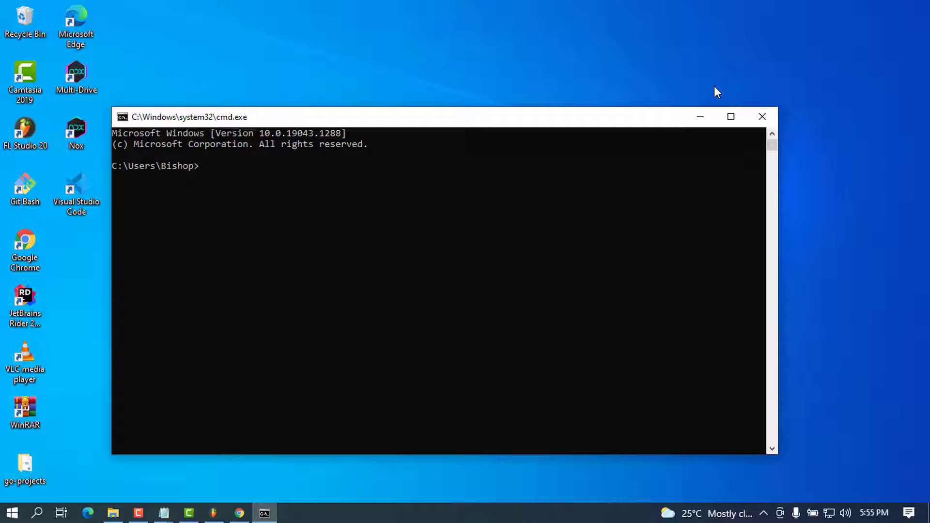
text(ghc)
key(Return)
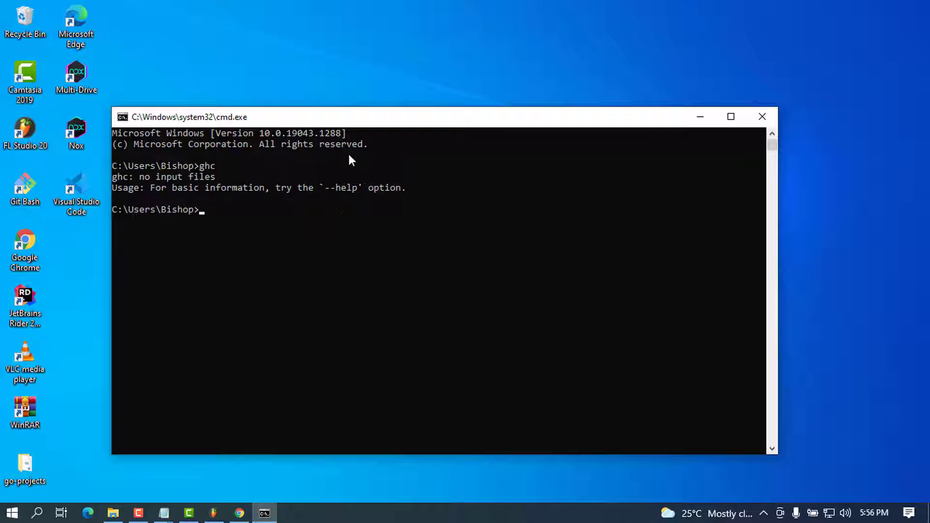
Move the Command Prompt window, run ghv for comparison, and run ghc again to examine its response.
drag(402, 123, 423, 96)
text(ghv)
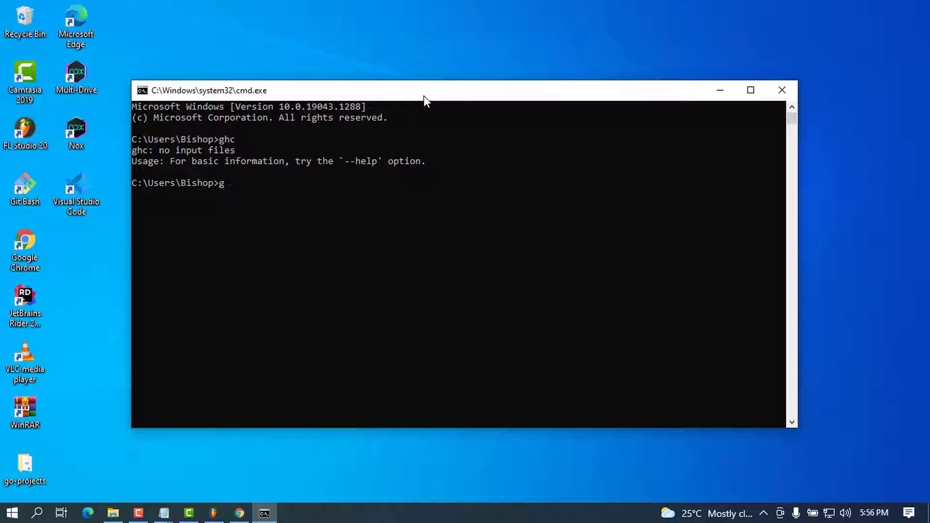
key(Return)
text(gh)
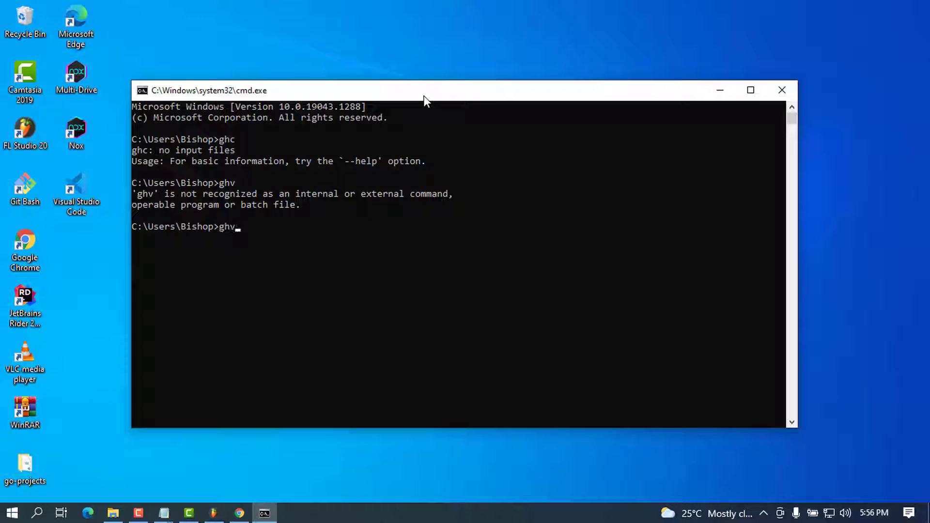
text(c)
key(Return)
drag(240, 240, 154, 248)
click(270, 271)
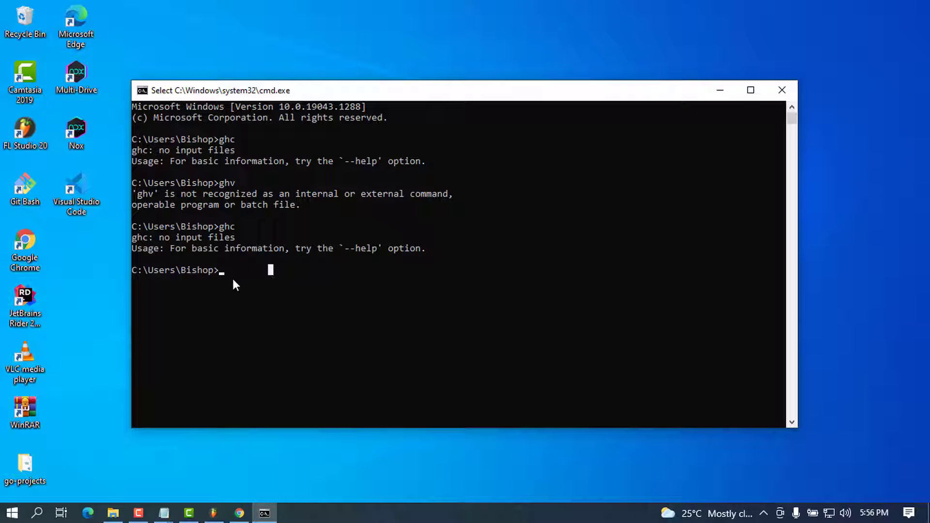
Run ghc --help and look through the compiler's usage information.
text(gh)
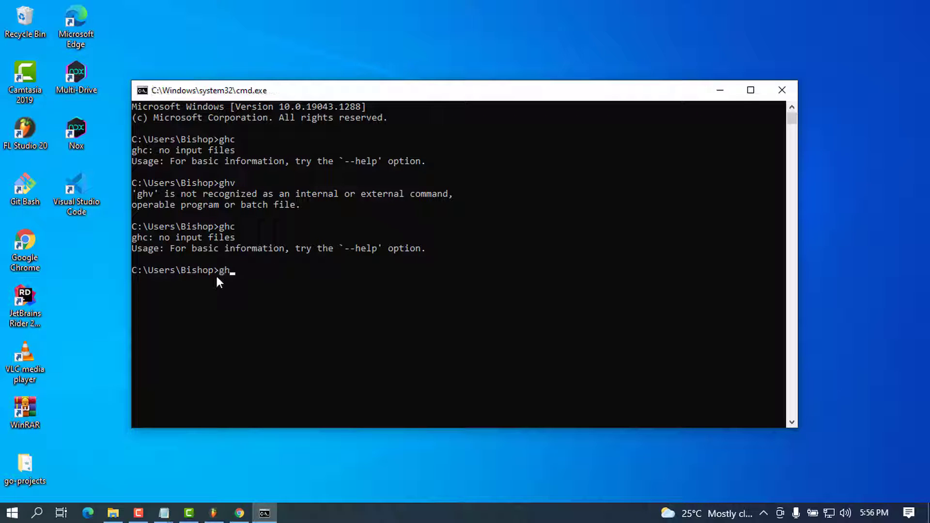
text(c --help)
key(Return)
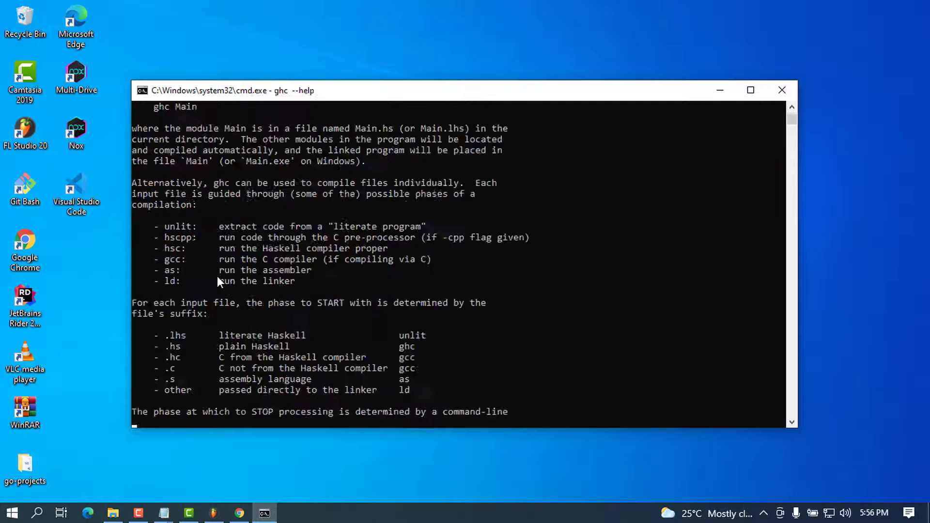
scroll(217, 276, up, 20)
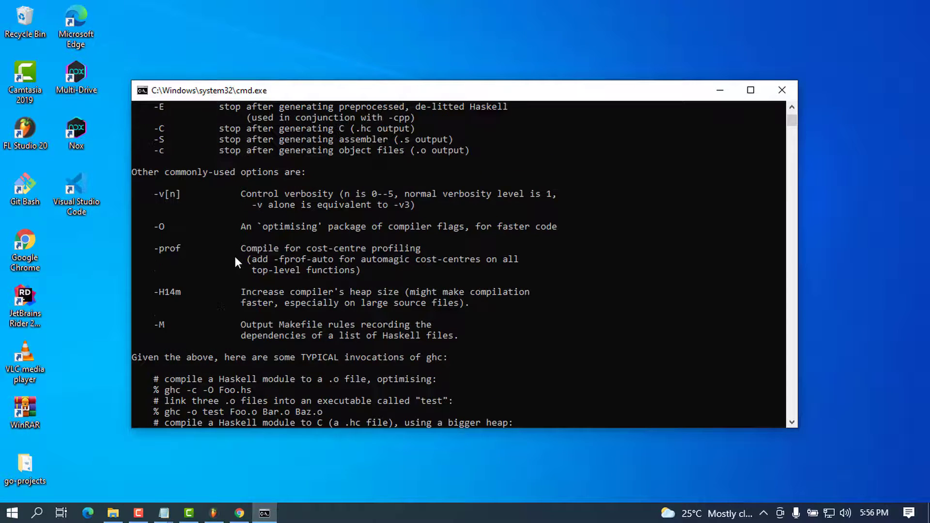
Read back through the ghc --help text, covering the compilation phases, file suffixes, common options and typical invocations.
scroll(293, 250, up, 5)
scroll(298, 253, down, 10)
scroll(301, 254, down, 20)
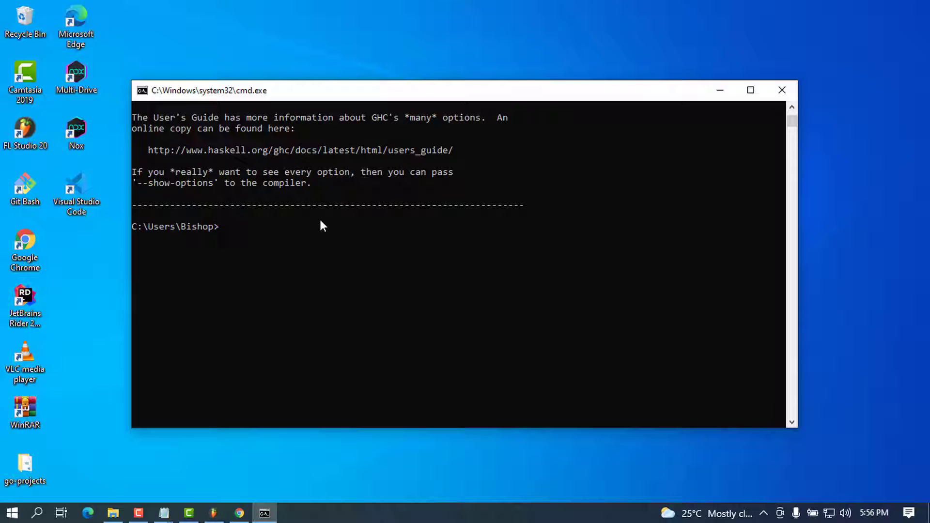
scroll(368, 248, up, 13)
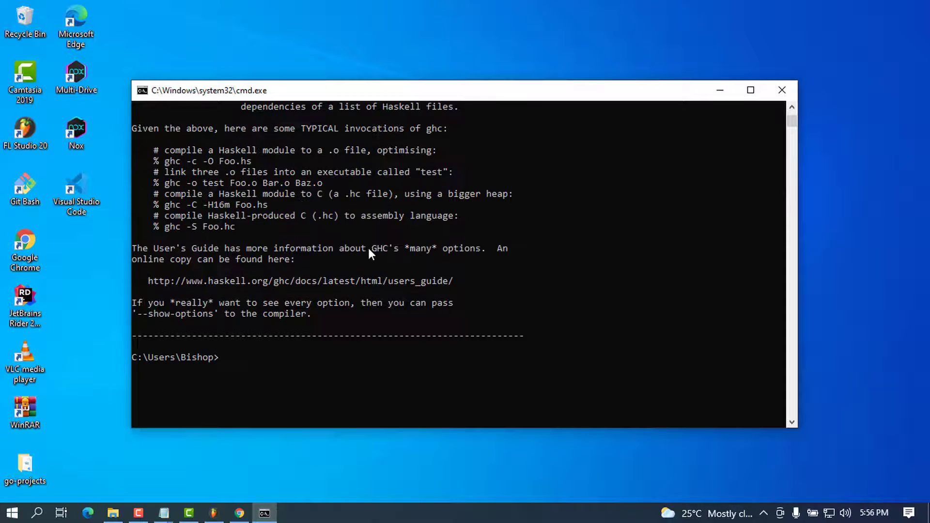
scroll(367, 270, up, 4)
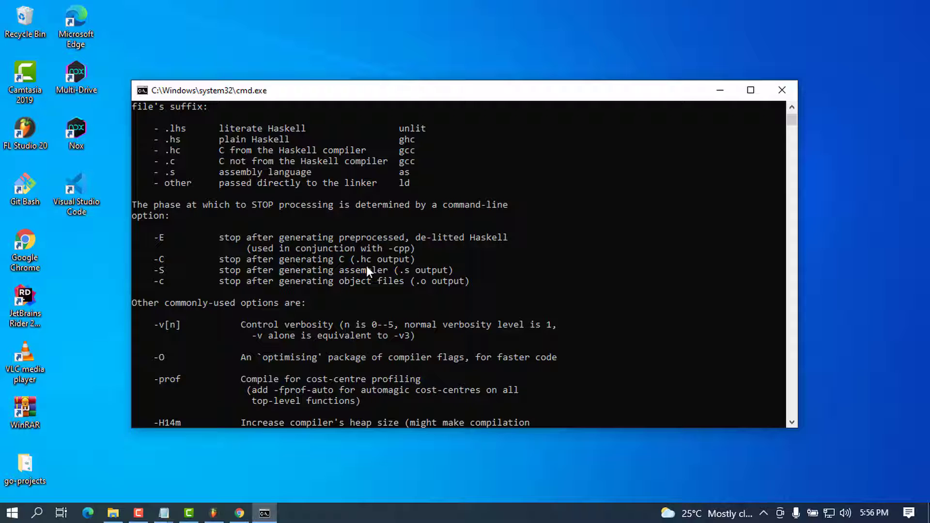
scroll(366, 267, up, 3)
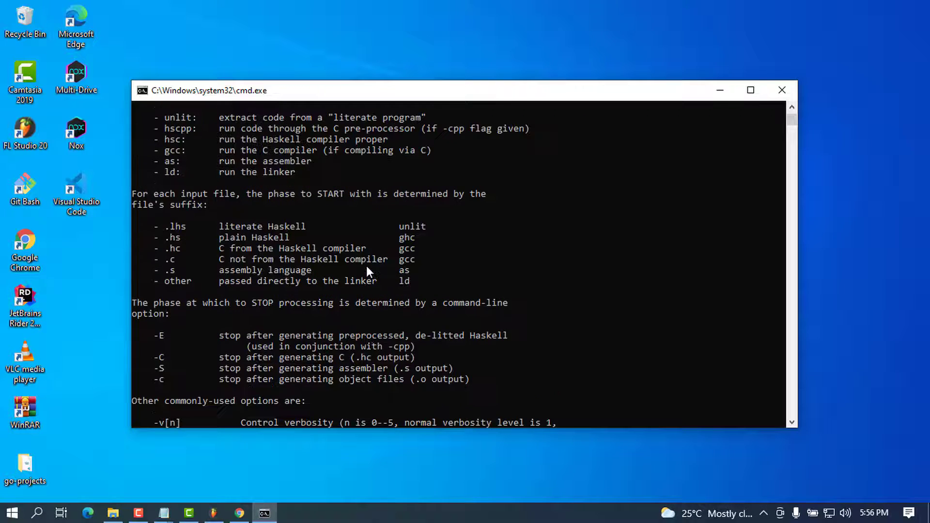
scroll(366, 268, up, 9)
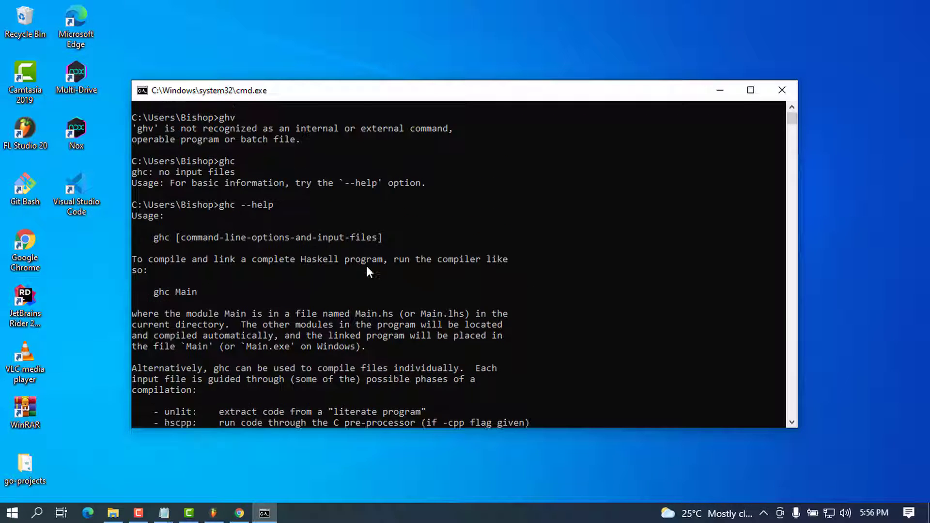
scroll(366, 268, up, 2)
scroll(367, 267, down, 14)
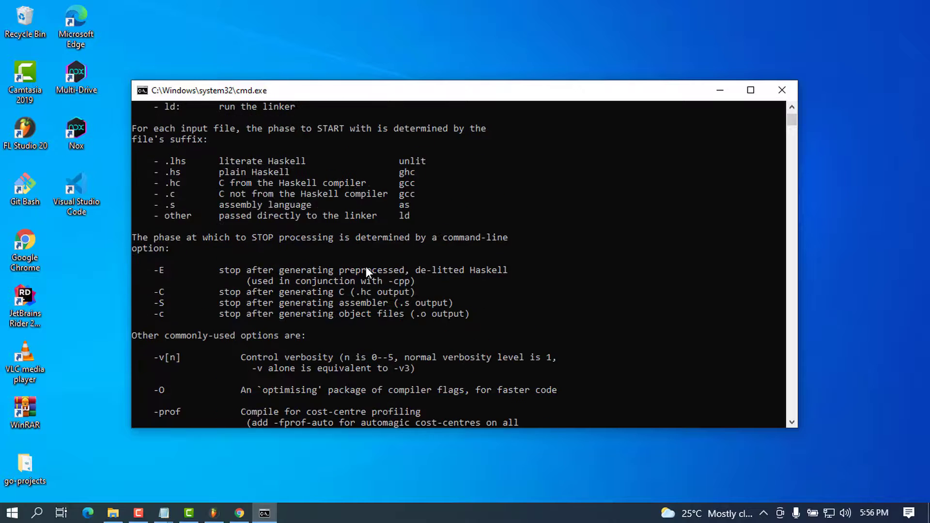
scroll(365, 267, down, 5)
scroll(366, 266, up, 7)
scroll(365, 268, up, 1)
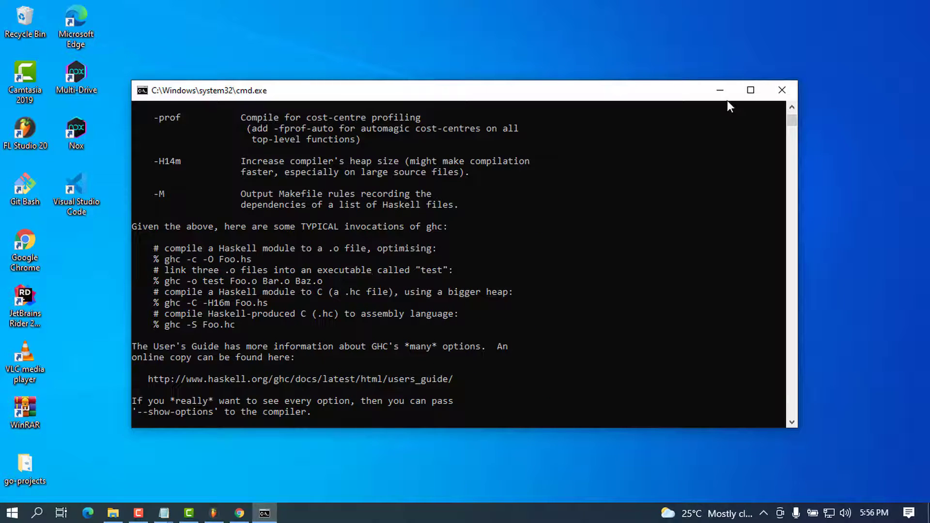
scroll(632, 199, down, 5)
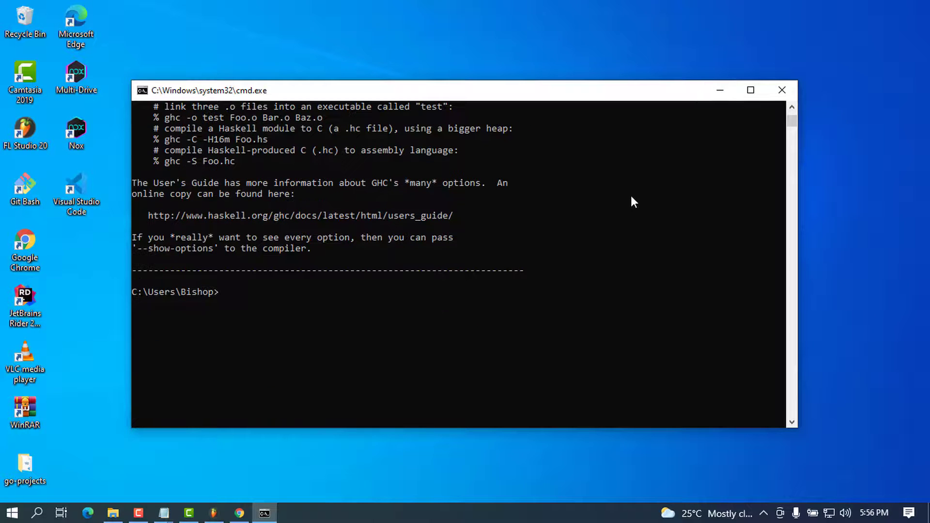
Minimize the Command Prompt and open the (D:) Disk 2 drive in File Explorer.
click(723, 91)
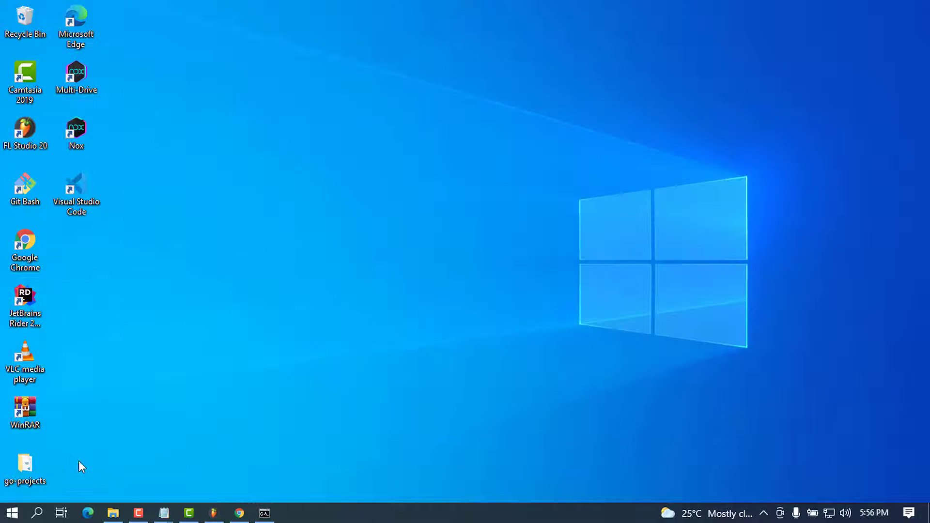
click(115, 513)
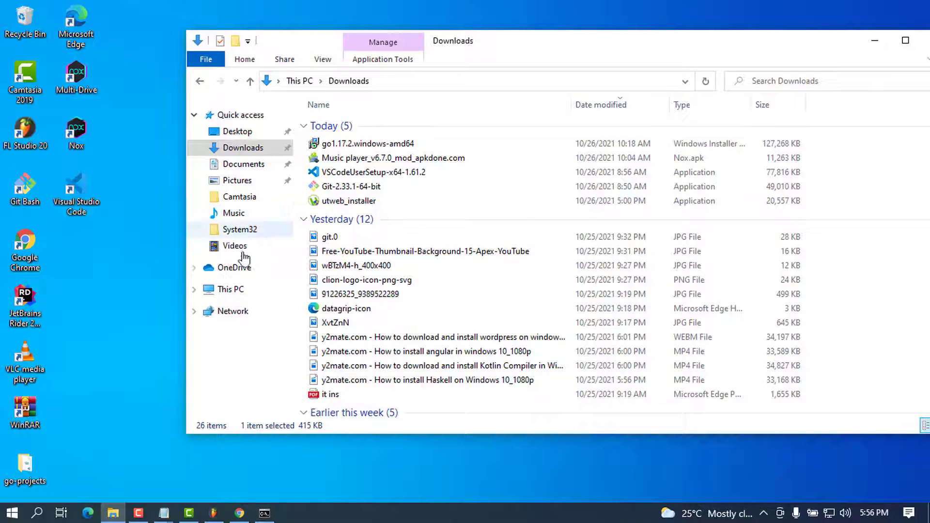
click(239, 289)
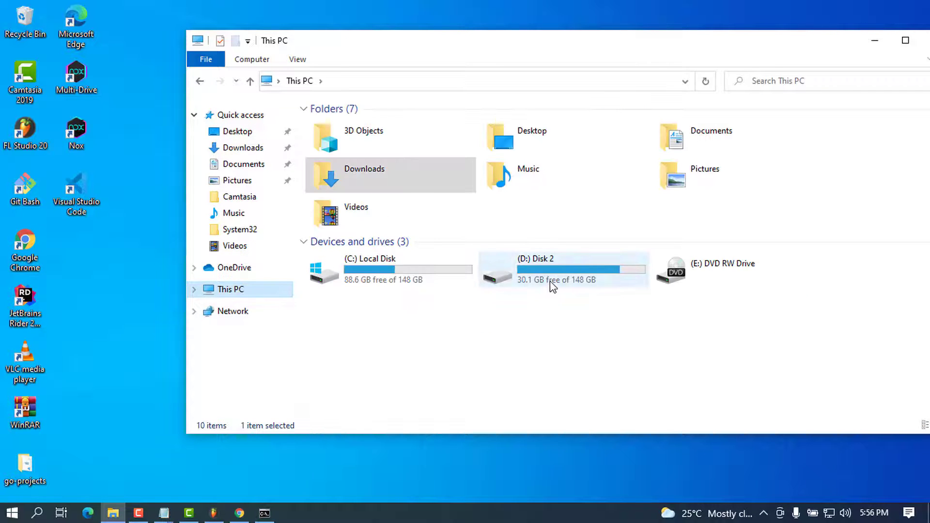
double_click(551, 281)
scroll(439, 283, down, 4)
scroll(439, 286, up, 4)
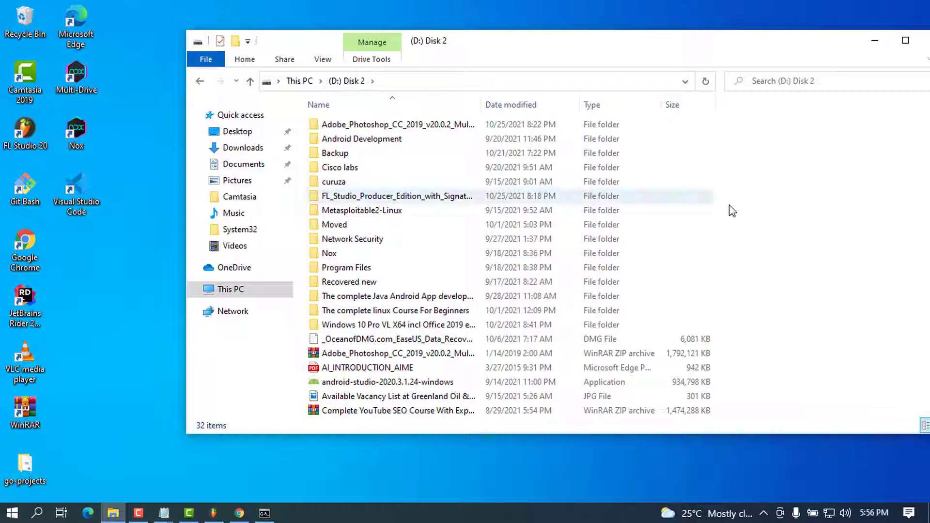
Create a new folder named haskell on the D: drive.
right_click(798, 197)
mouse_move(815, 212)
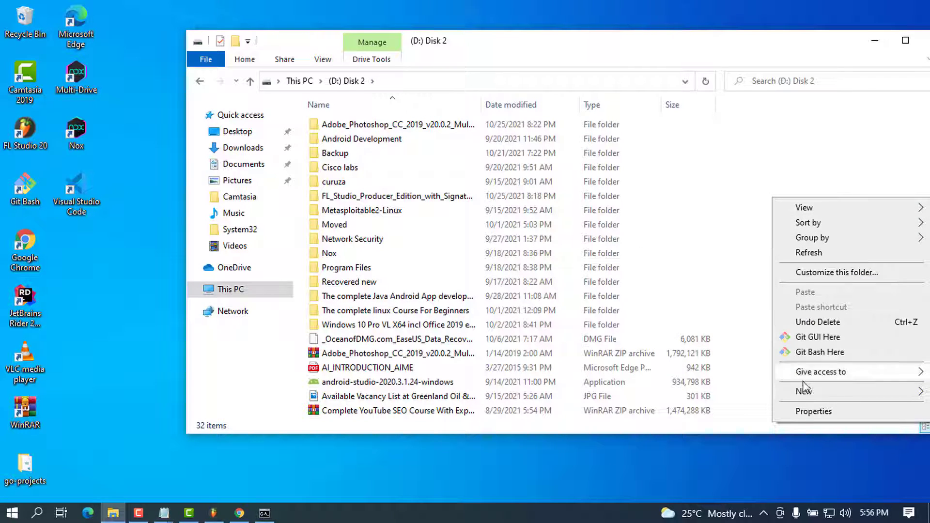
mouse_move(813, 399)
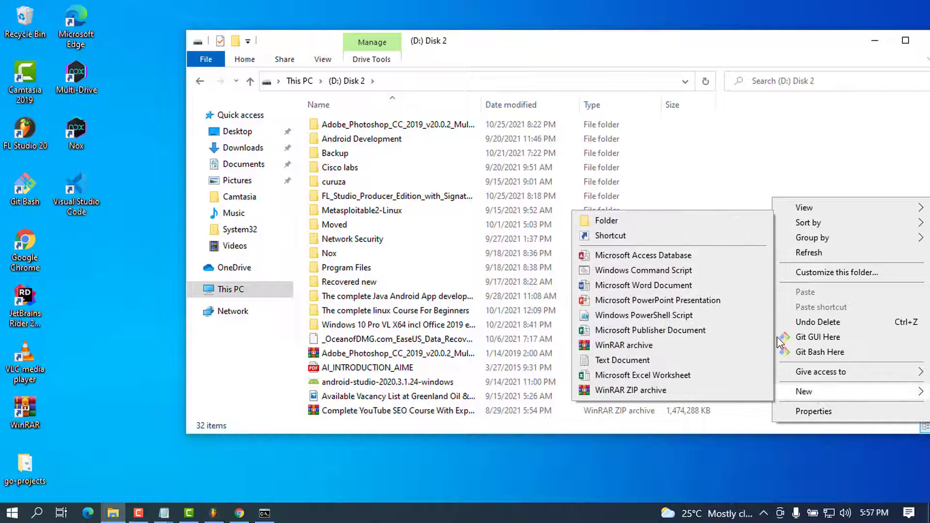
click(653, 224)
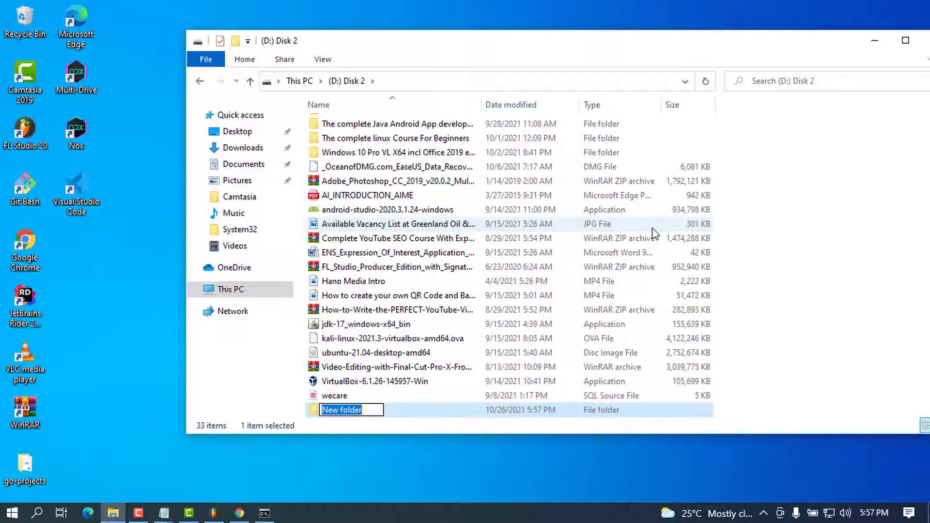
text(haskell)
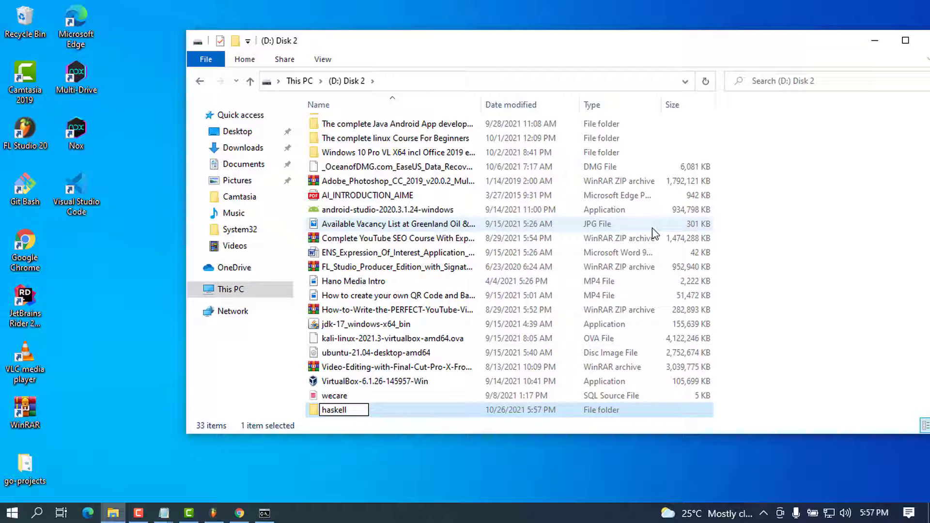
key(Return)
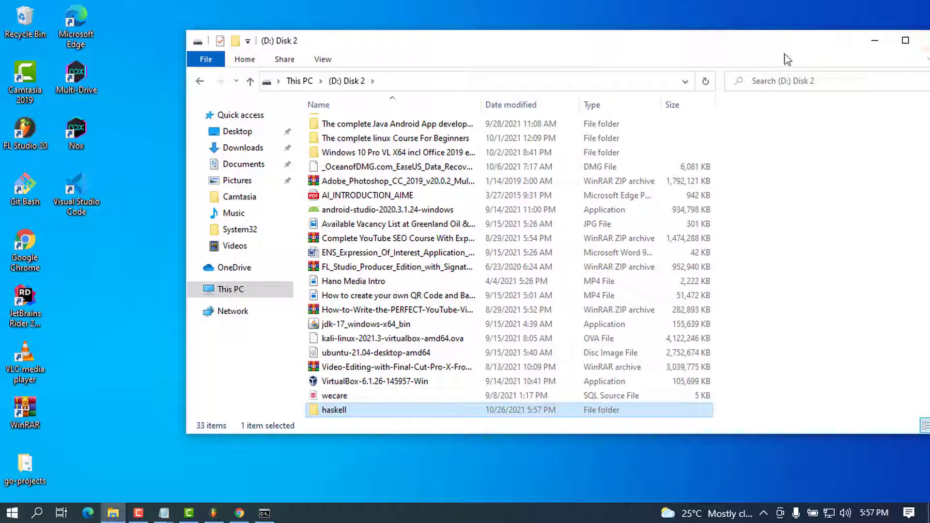
Launch Visual Studio Code, shift the File Explorer window aside and bring the editor window forward.
click(87, 207)
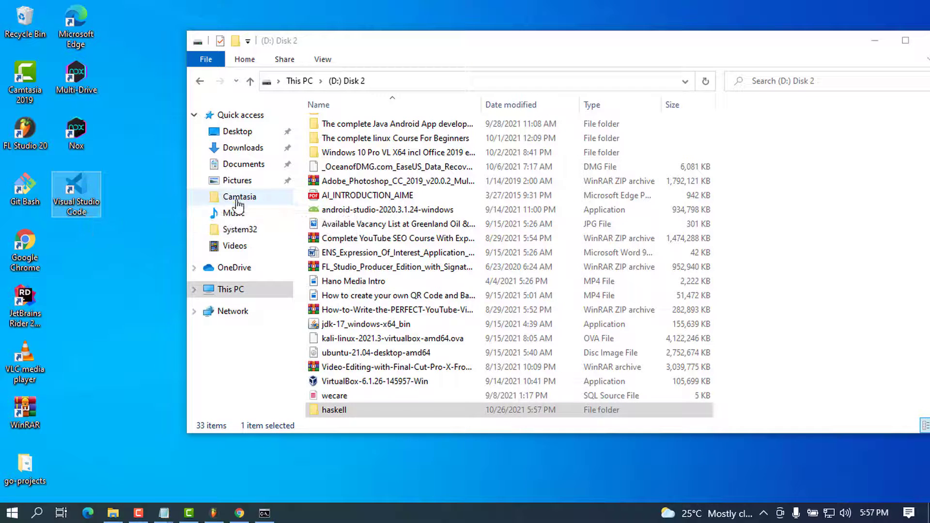
drag(345, 46, 414, 36)
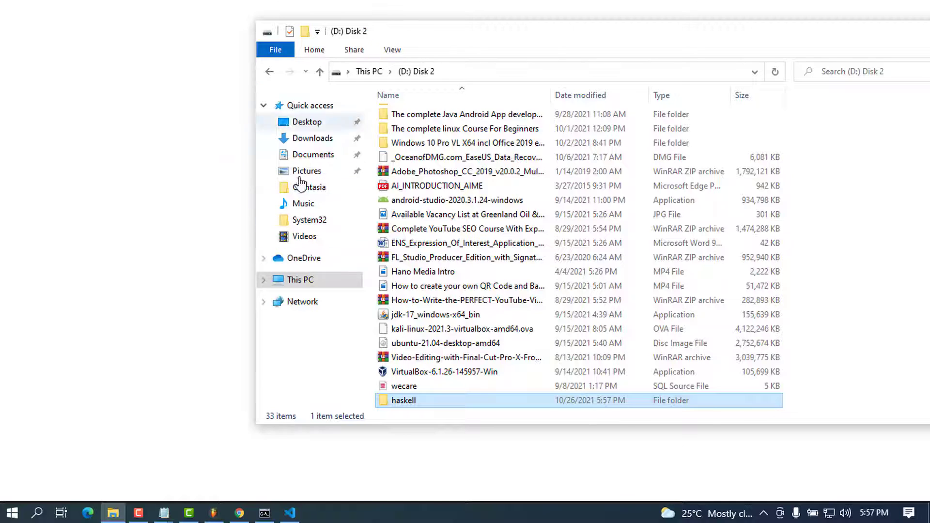
click(289, 513)
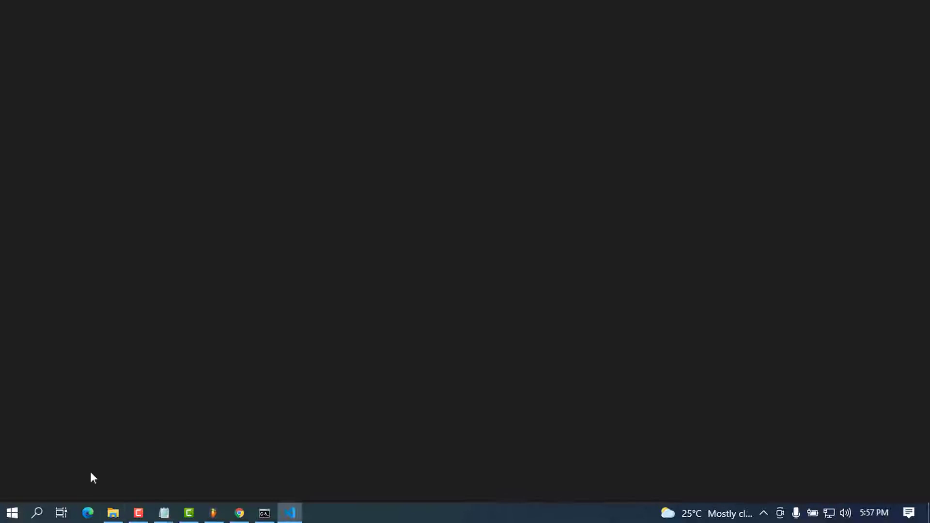
click(290, 512)
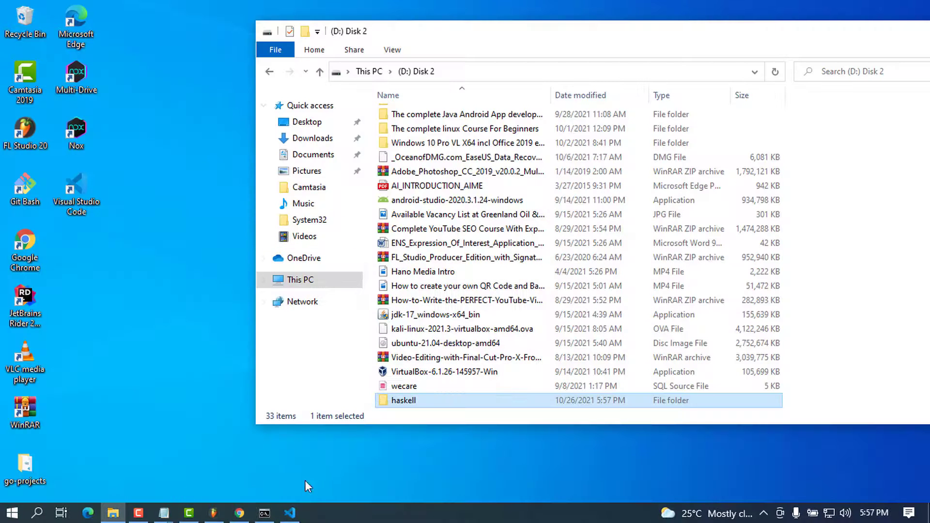
click(290, 512)
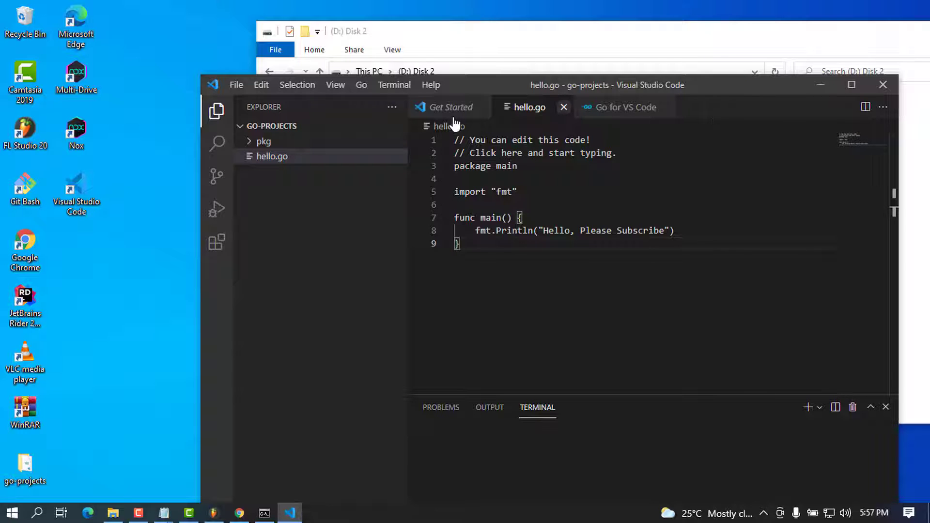
Arrange File Explorer and Visual Studio Code side by side on the screen.
click(572, 46)
drag(542, 47, 5, 347)
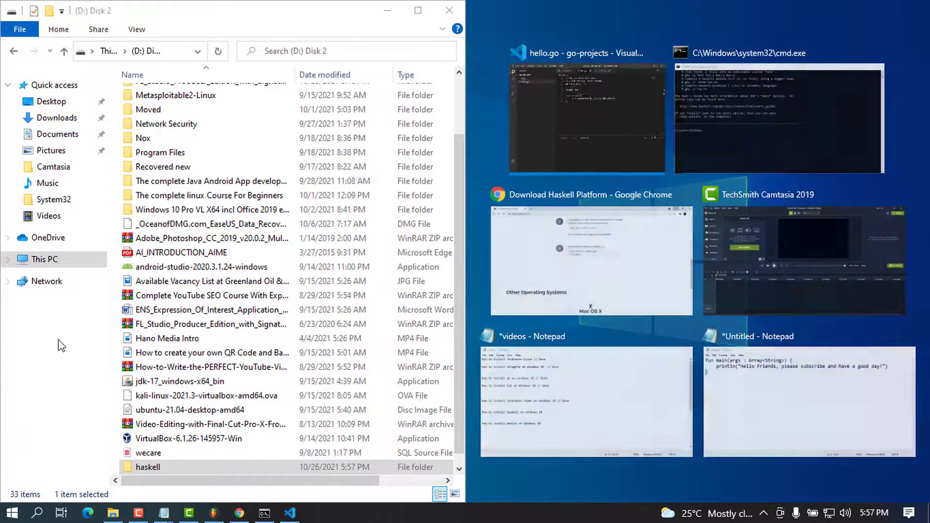
click(603, 100)
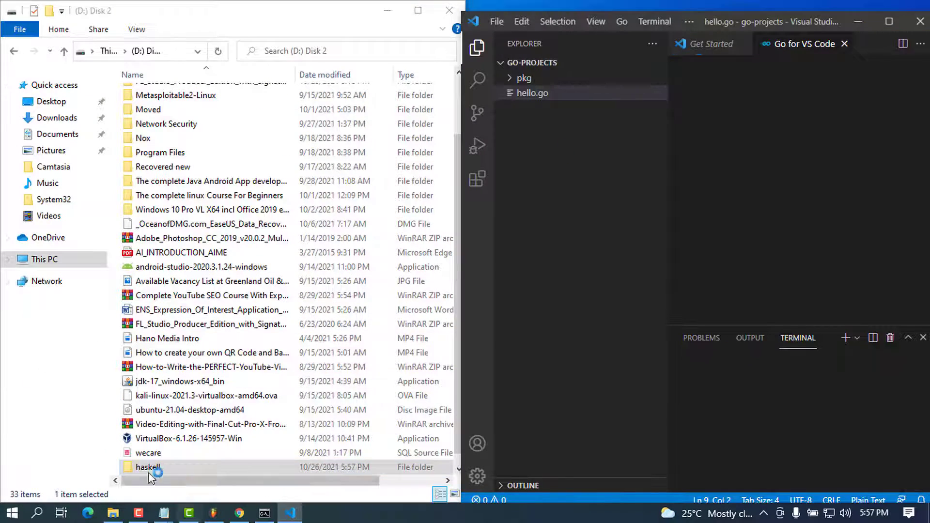
Open the haskell folder from File Explorer in Visual Studio Code, trust its authors and maximize the editor window.
drag(144, 468, 836, 200)
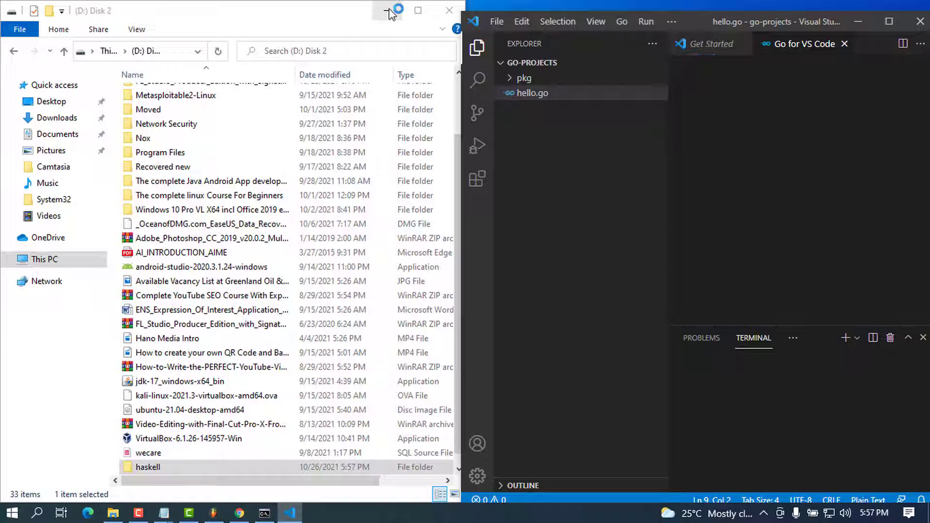
click(388, 10)
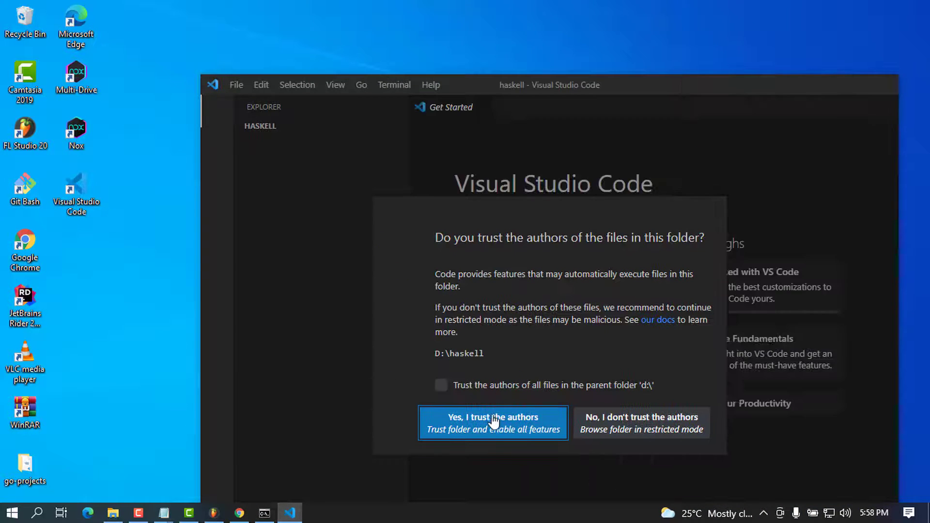
click(493, 427)
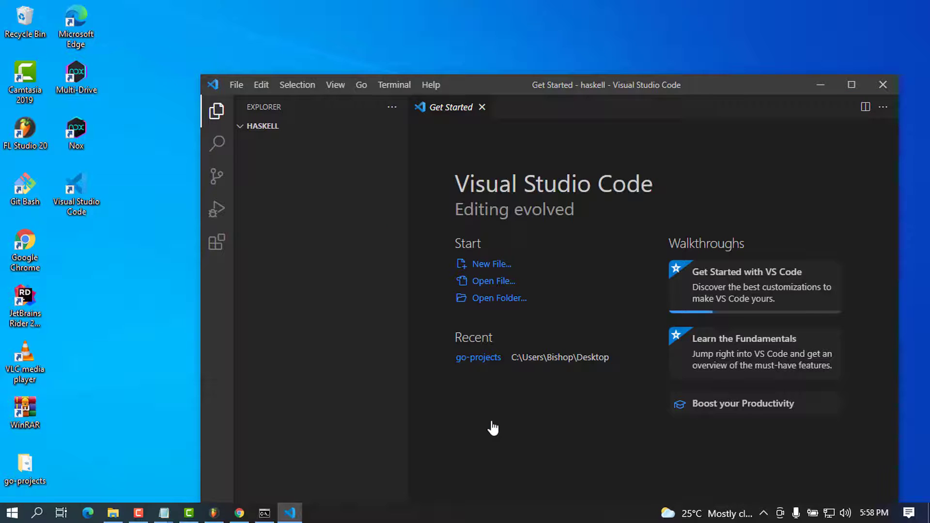
click(852, 87)
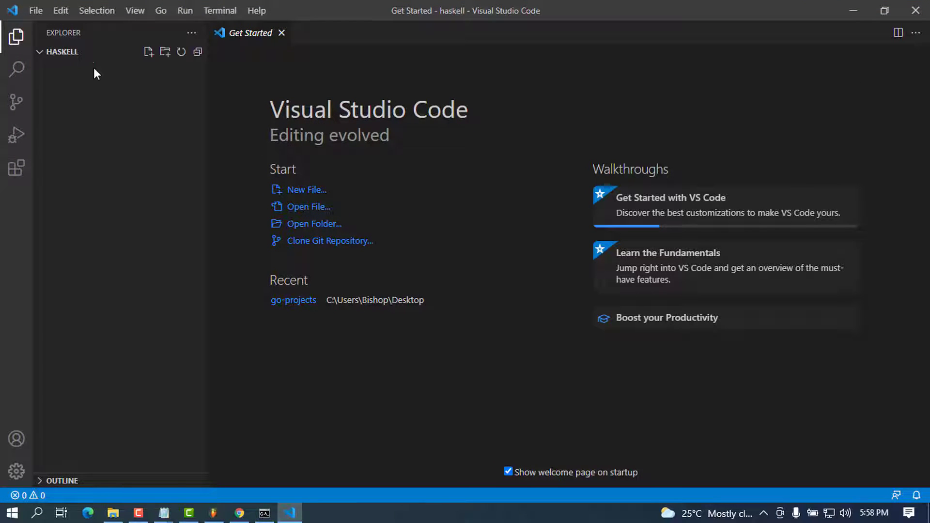
Create a new file named addition.hs in the haskell folder.
click(148, 52)
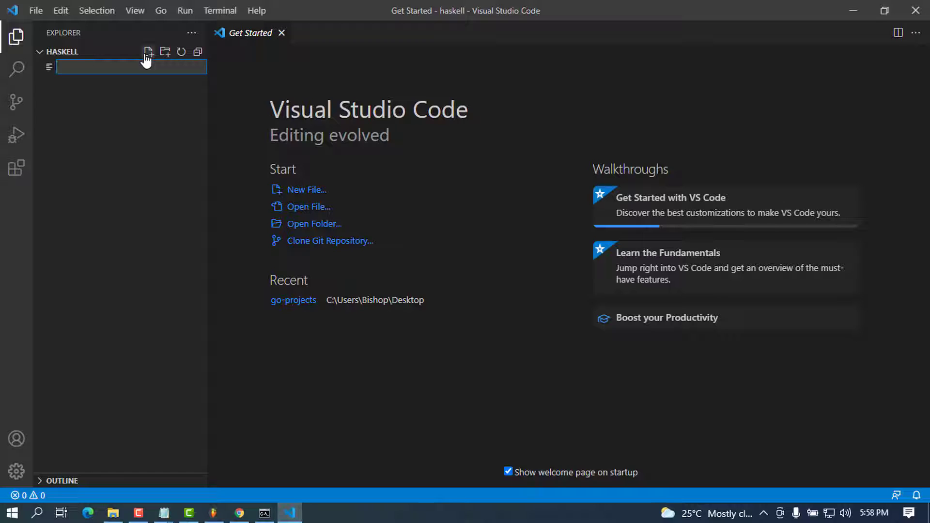
text(addition.hs)
key(Return)
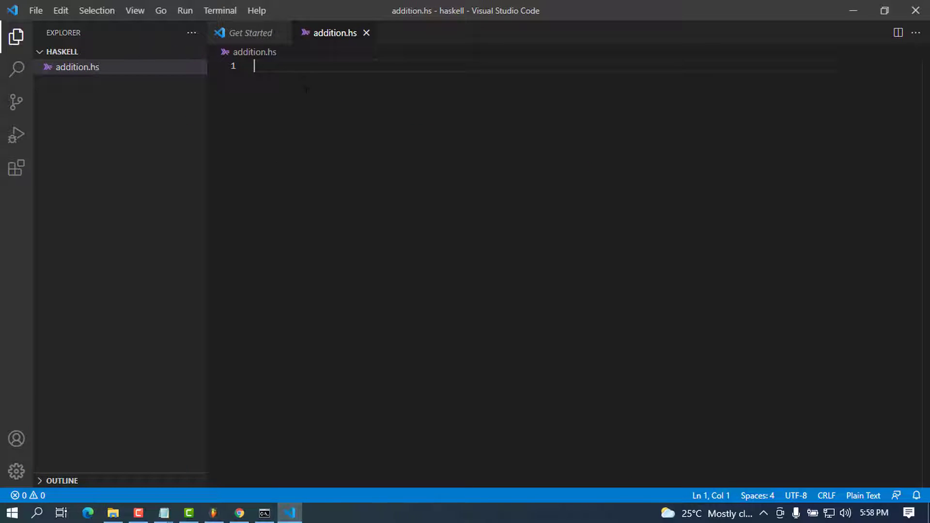
Write the function line "f ab = a+b" in addition.hs and save the file.
text(f ab)
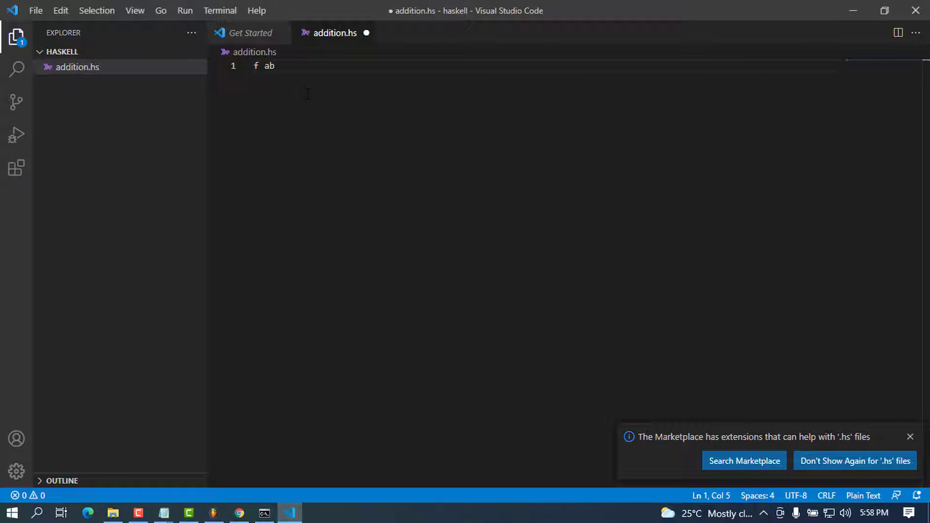
text( = a)
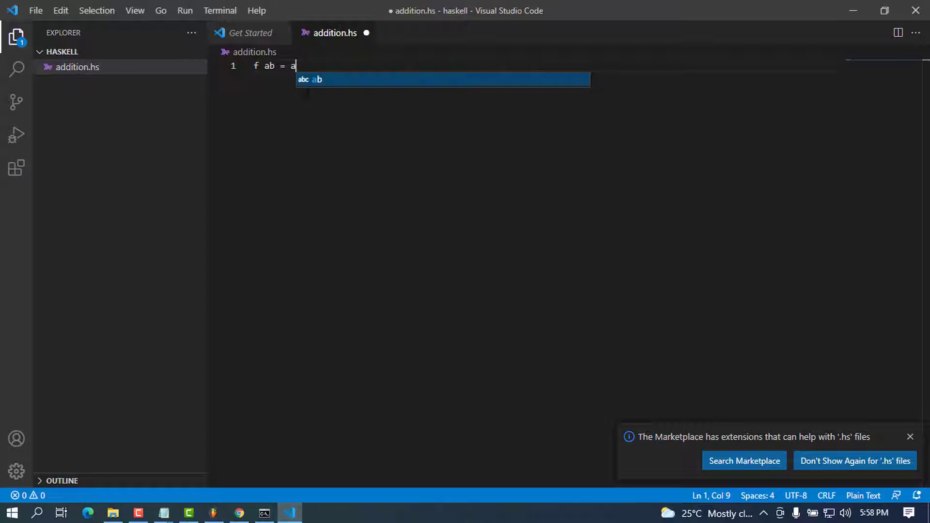
text(+b)
key(BackSpace)
text(b)
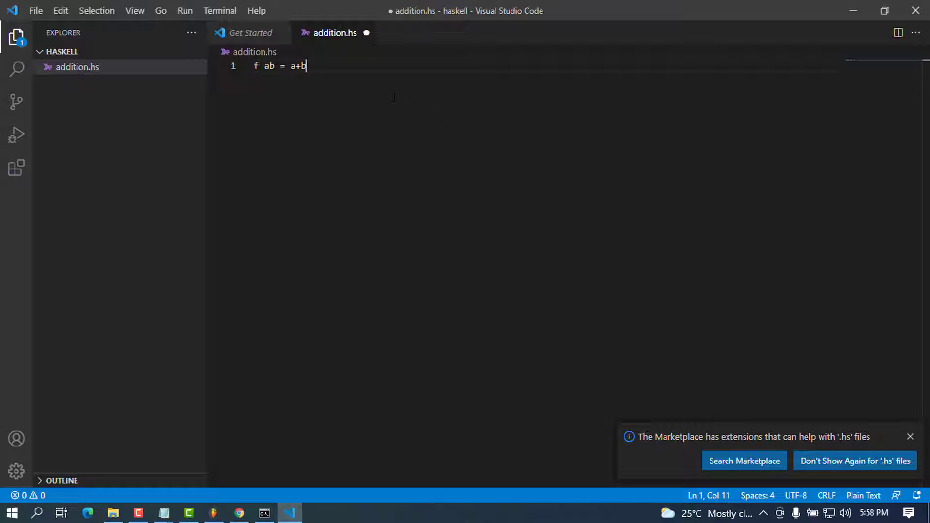
key(ctrl+s)
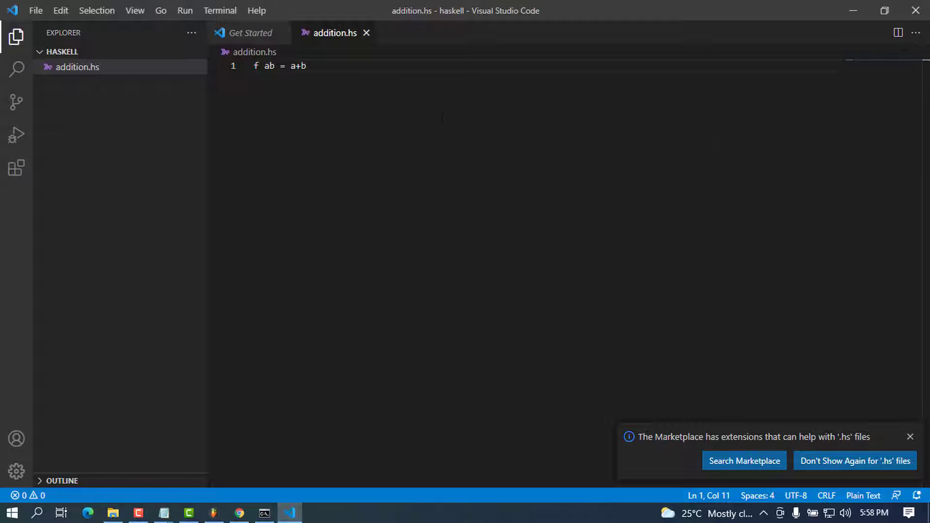
Minimize Visual Studio Code, return to the Command Prompt and look over the typical ghc invocations.
click(256, 35)
click(326, 37)
click(851, 10)
click(265, 513)
scroll(380, 233, down, 1)
scroll(380, 234, up, 5)
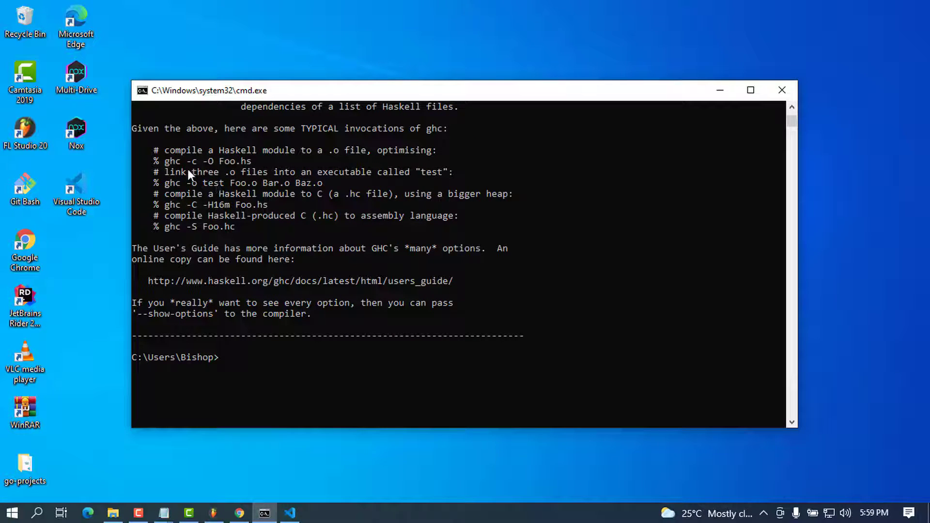
Review the ghc usage text in the Command Prompt, start the GHCi interpreter with ghci and reposition the window.
drag(166, 162, 275, 165)
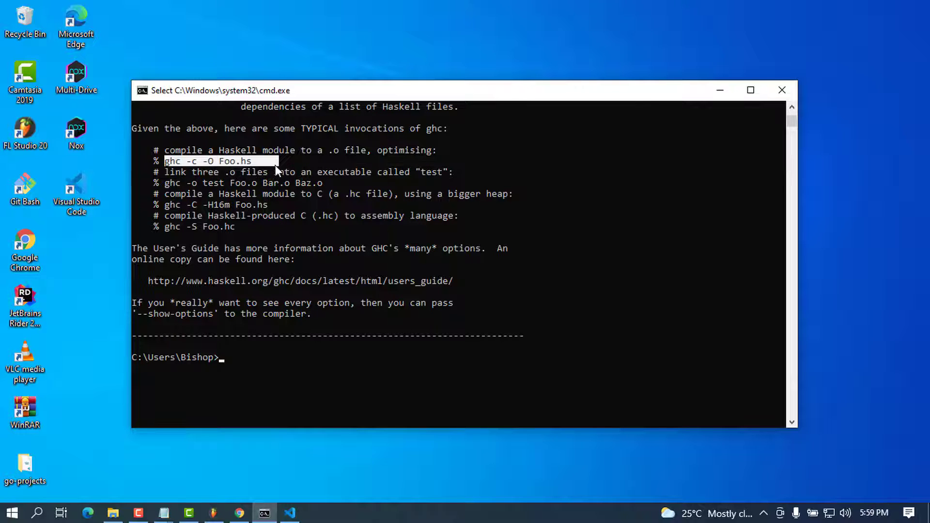
scroll(379, 229, up, 17)
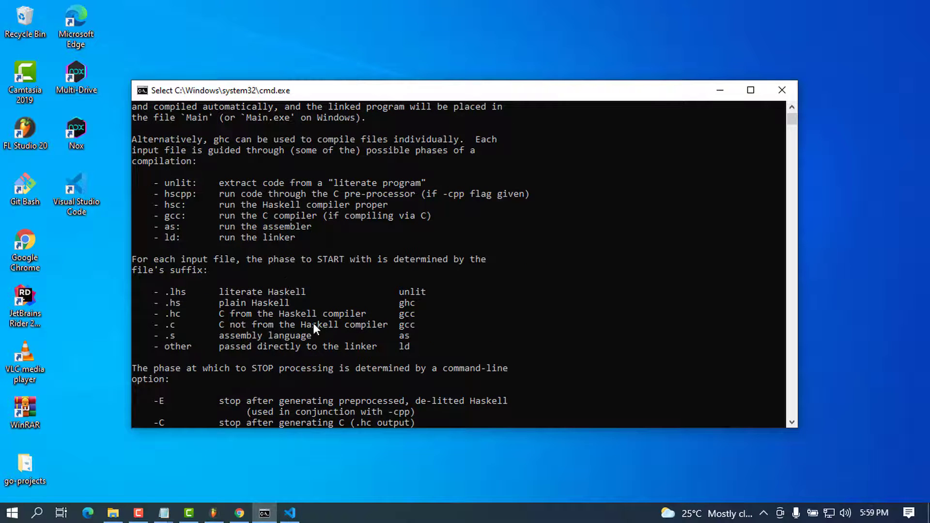
scroll(313, 323, down, 20)
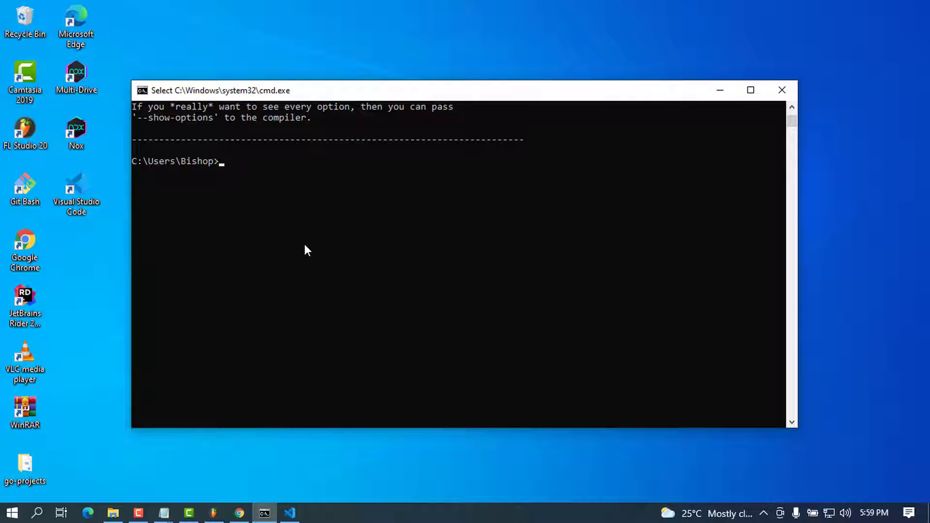
text(ghc)
text(i)
key(Return)
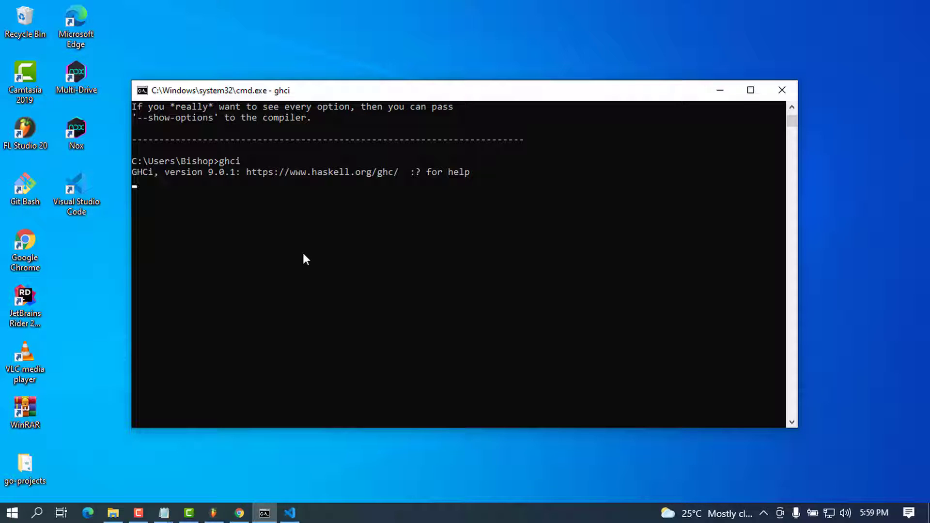
key(Return)
key(Return)
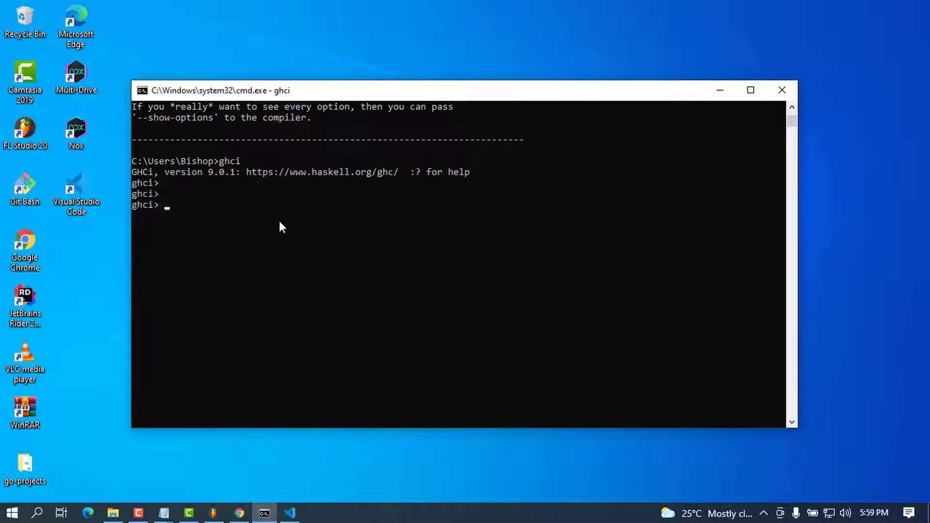
drag(297, 95, 297, 73)
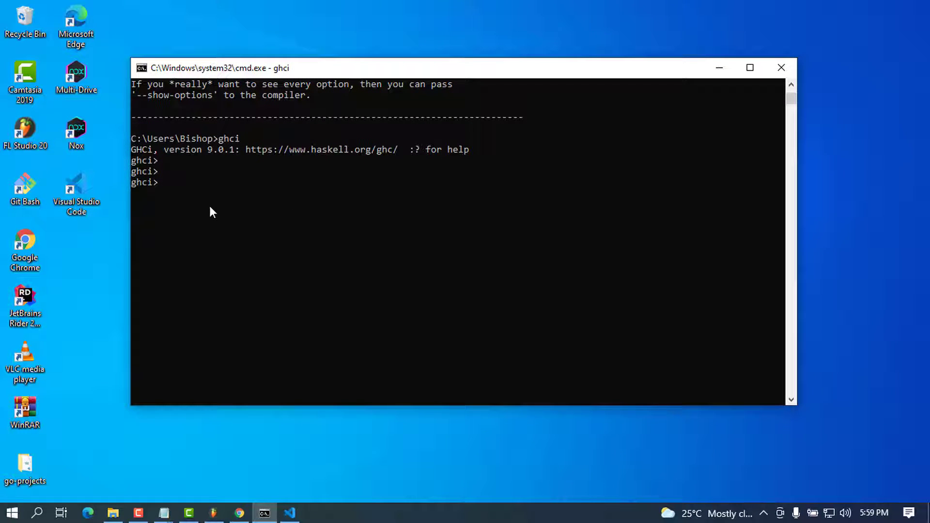
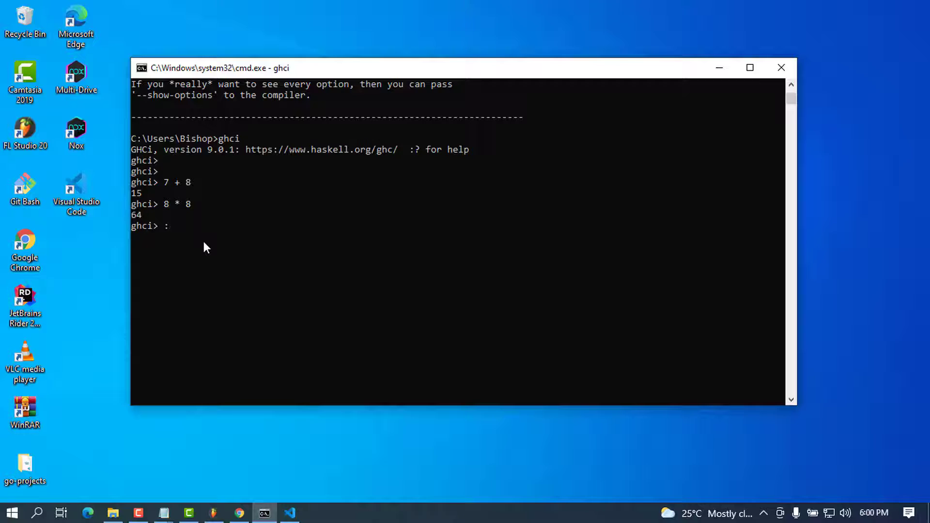
Try to change GHCi's working directory to the D drive with ":cd :D" and ":cd :d".
text(cd :D)
key(Return)
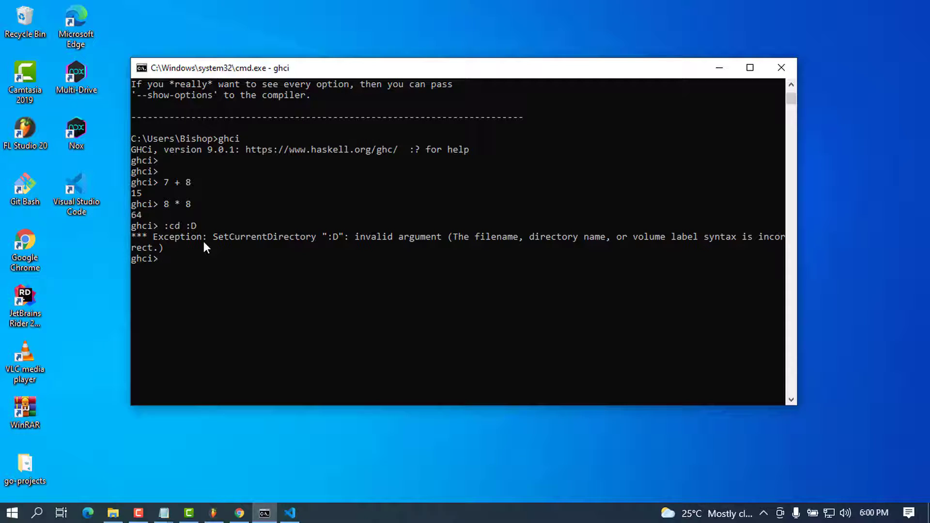
key(Up)
text(d)
key(Return)
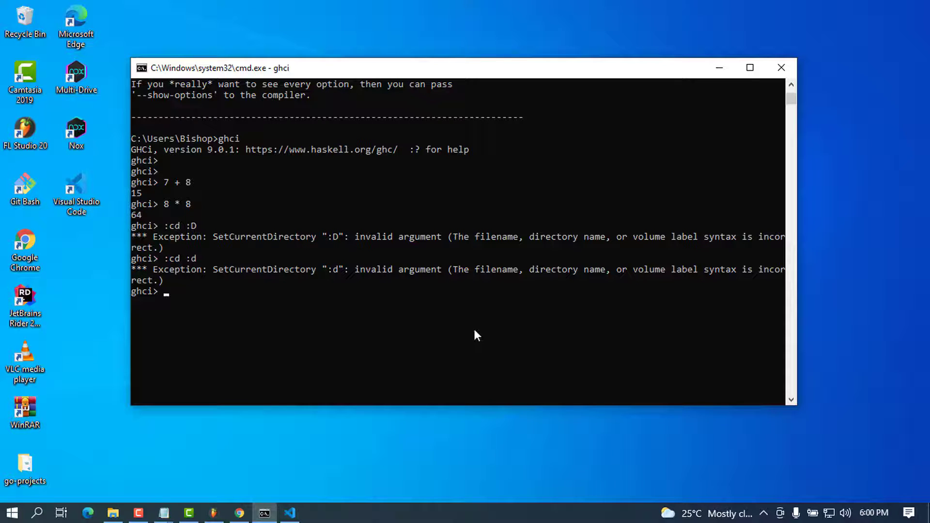
scroll(474, 330, down, 1)
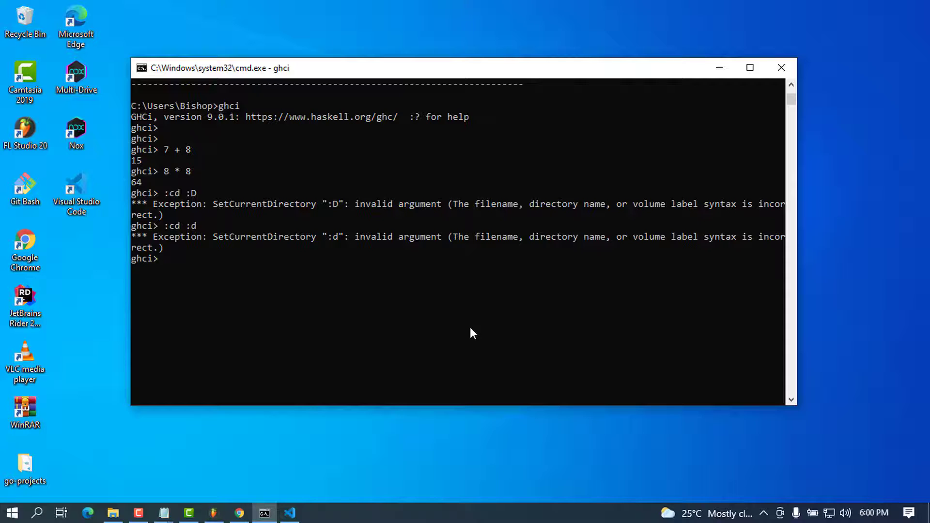
Change GHCi's working directory to the haskell folder using ":cd D:" and ":cd haskell".
text(:cd)
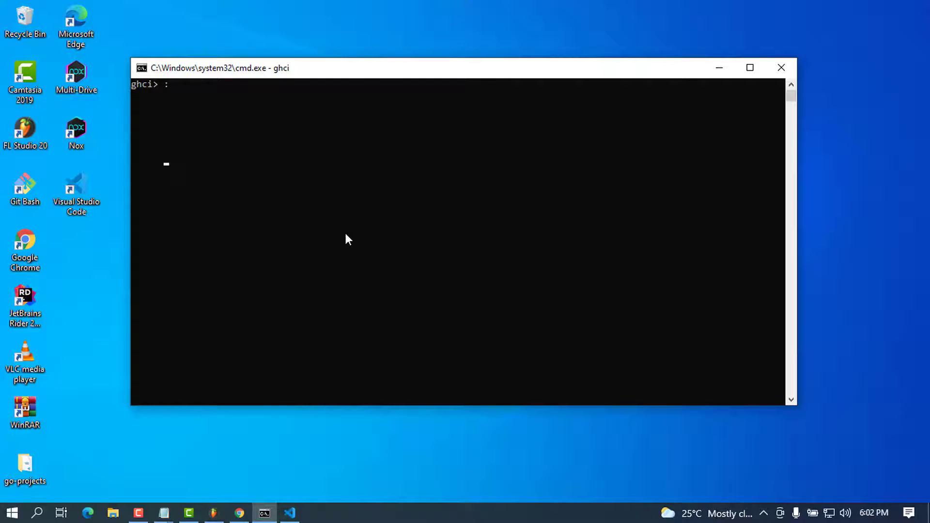
text(:cd D:)
key(Return)
text(:cd)
text(h)
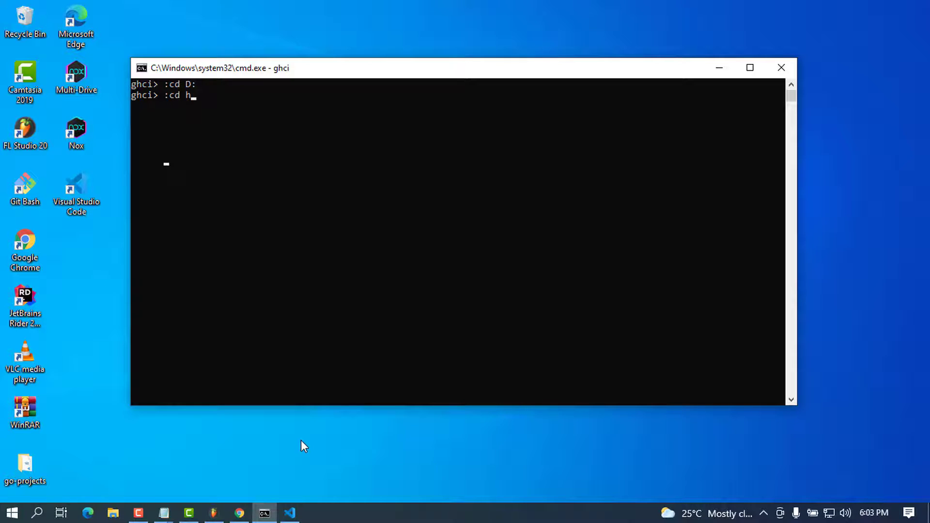
text(askell)
key(Return)
Print the current working directory from within GHCi using ":! cd".
text(!)
key(BackSpace)
key(BackSpace)
text(:! cd)
key(Return)
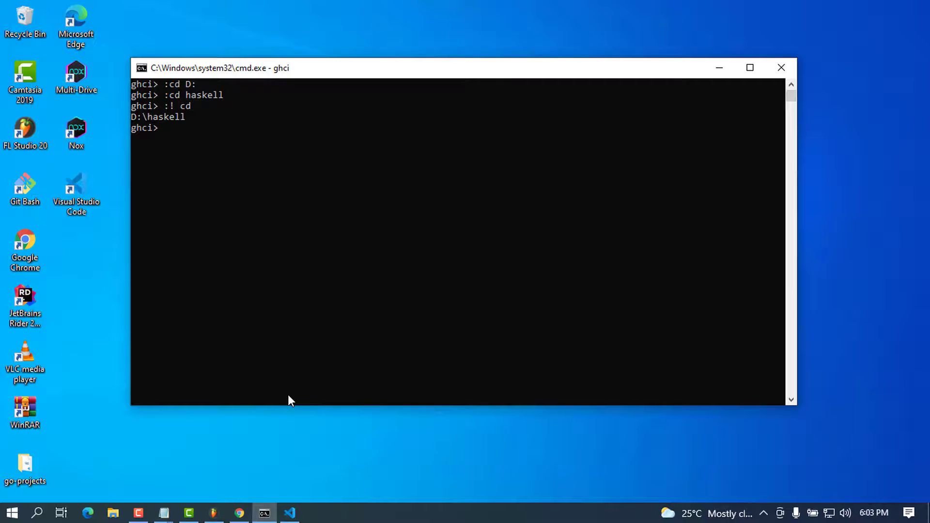
Check the file name in Visual Studio Code and try to load addition.hs into GHCi with ":l addition.hs".
text(:l)
click(289, 513)
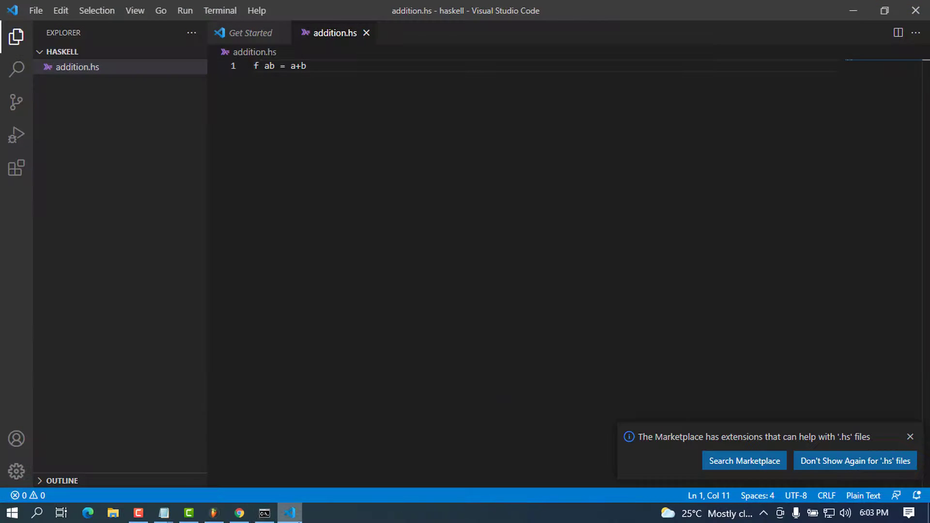
click(290, 514)
text(add)
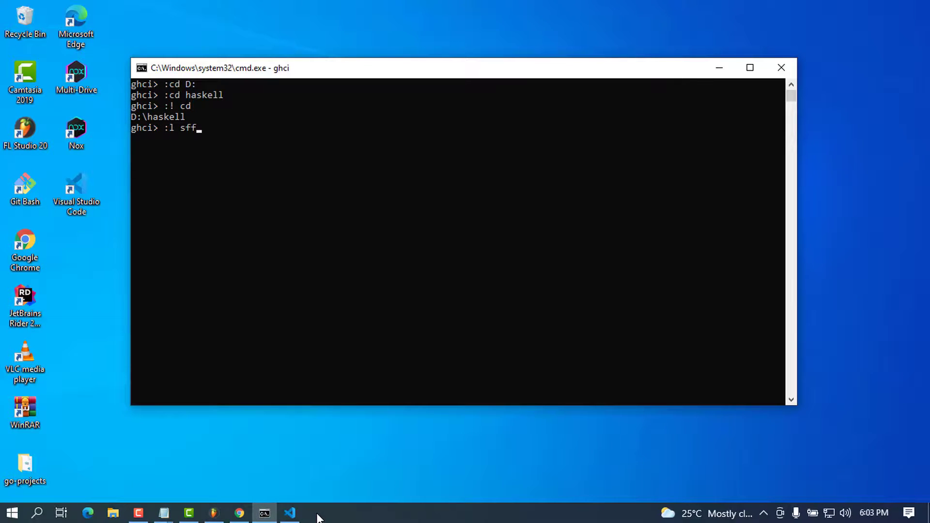
key(BackSpace)
key(BackSpace)
key(BackSpace)
text(addition.hs)
key(Return)
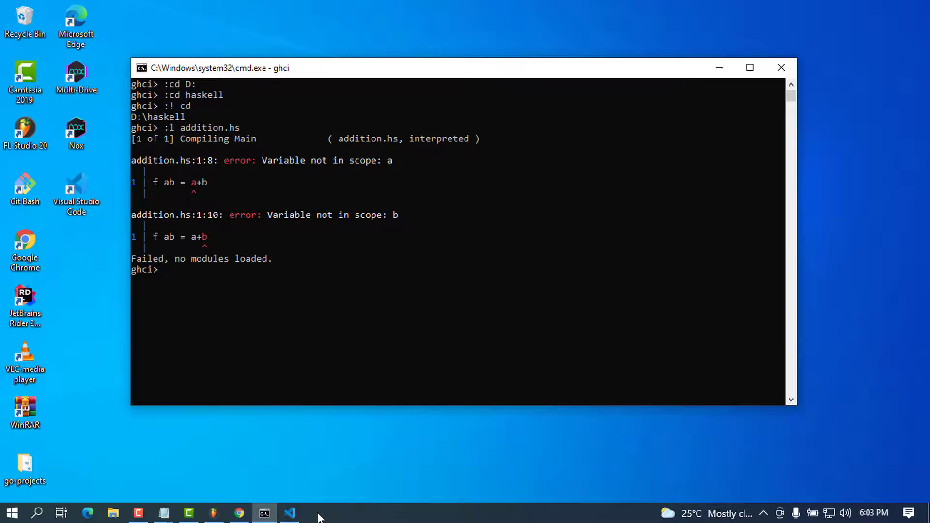
scroll(232, 209, down, 1)
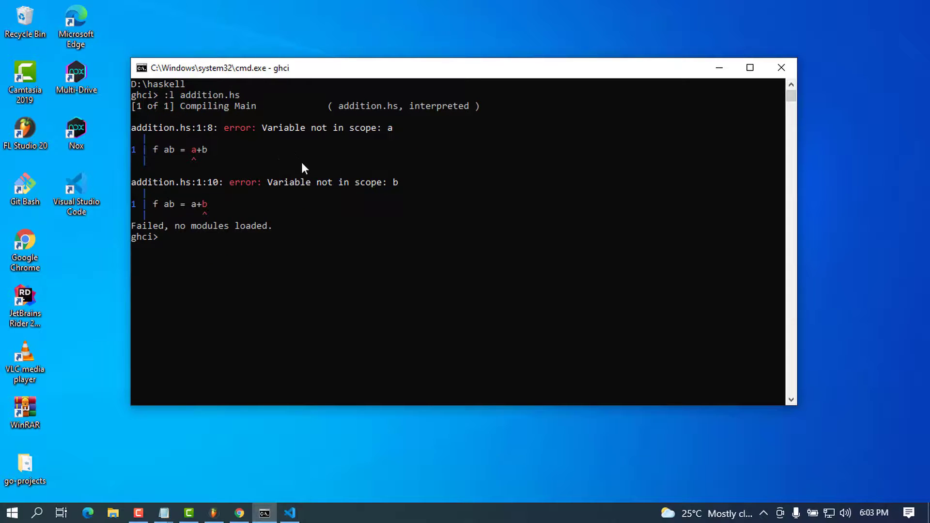
Switch to Visual Studio Code and change the function line in addition.hs to "f xy = x+y".
click(288, 512)
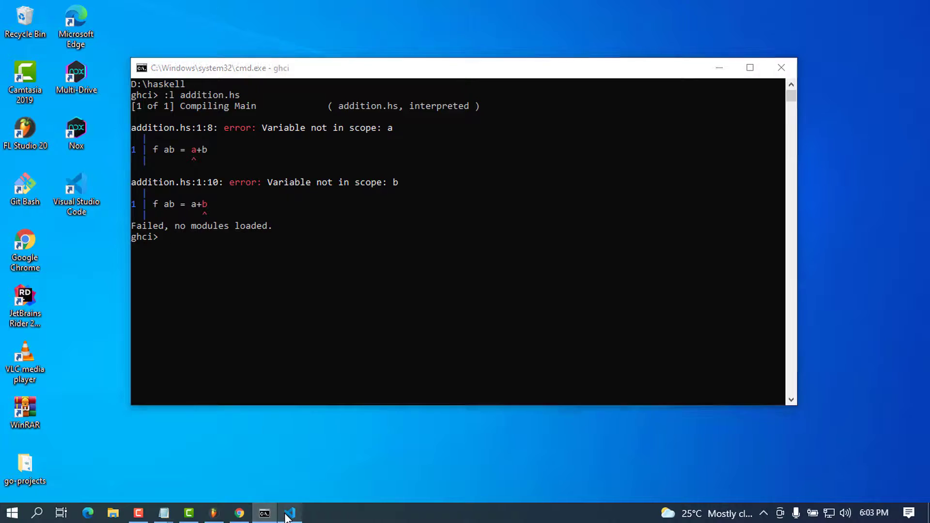
double_click(272, 66)
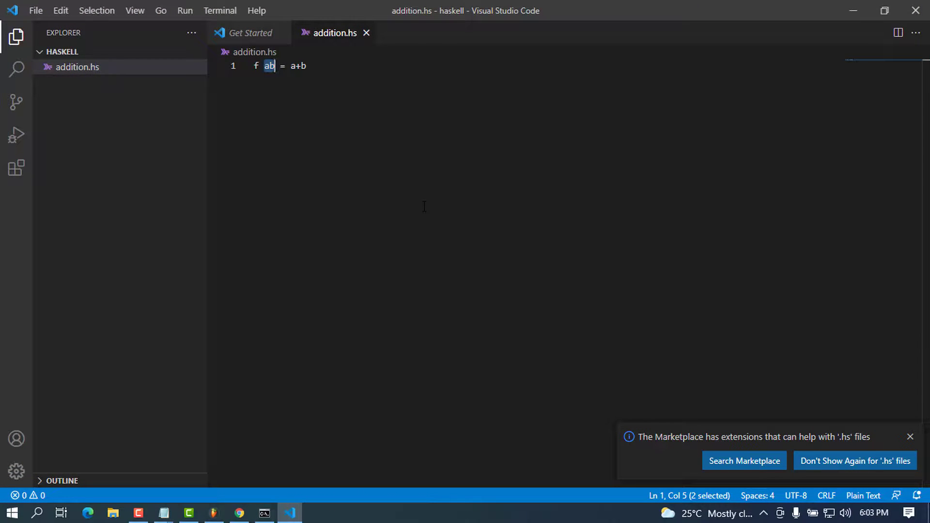
text(xy)
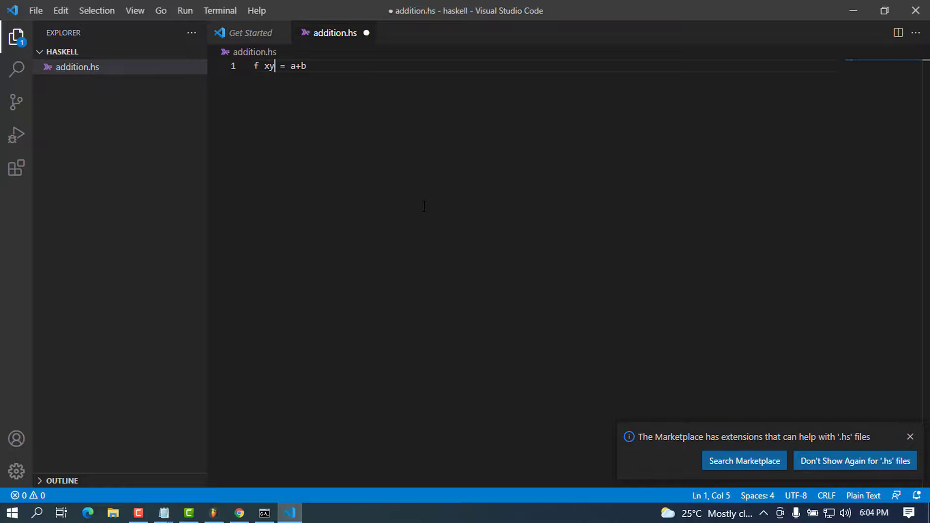
click(301, 66)
key(shift+Right)
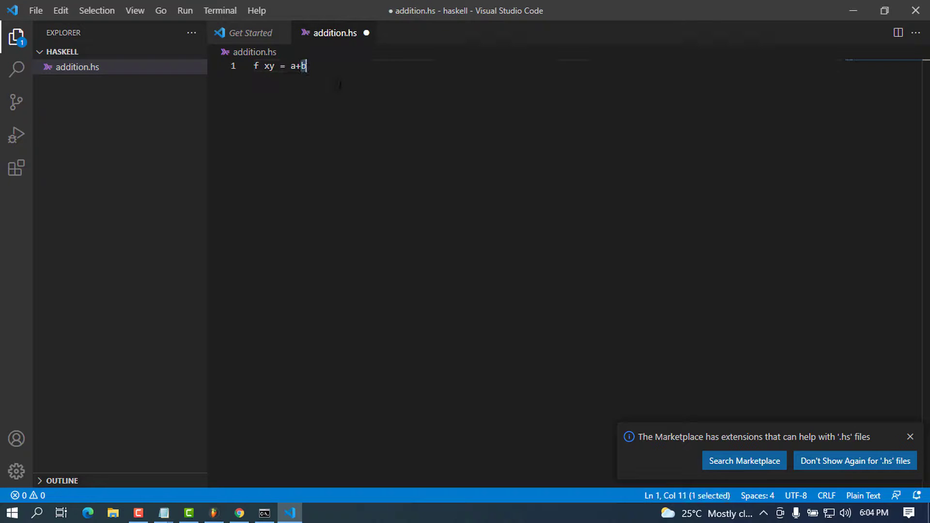
text(\]])
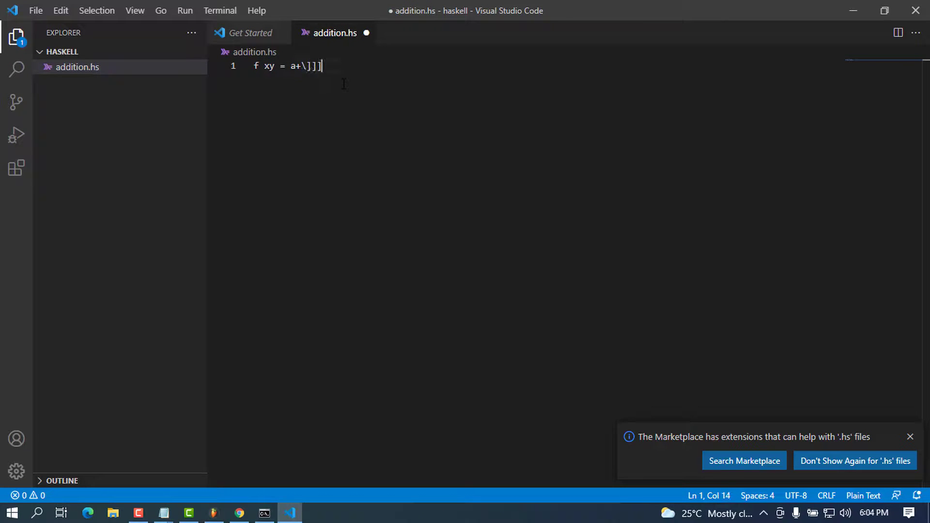
key(BackSpace)
key(BackSpace)
key(BackSpace)
key(BackSpace)
key(BackSpace)
text(x+y)
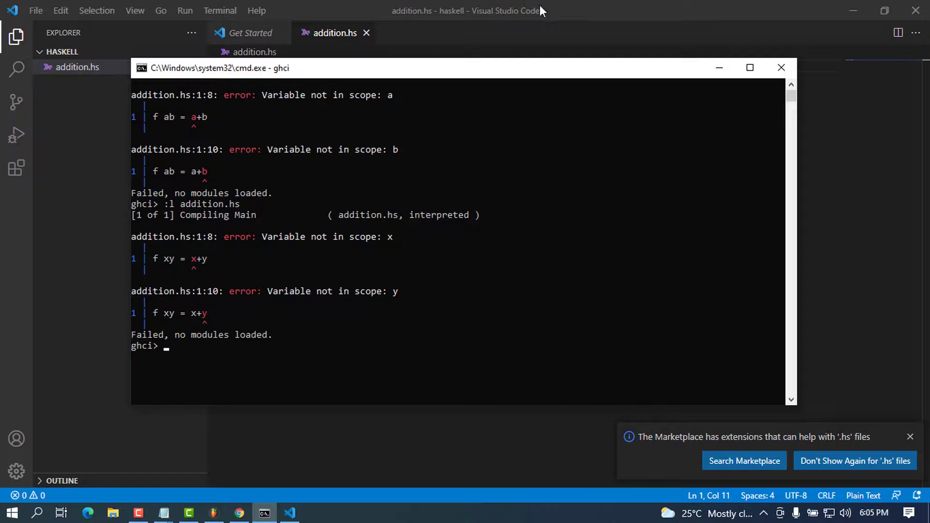
Return to Visual Studio Code, space out the function line in addition.hs as "f x y = x + y" and save the file.
click(586, 2)
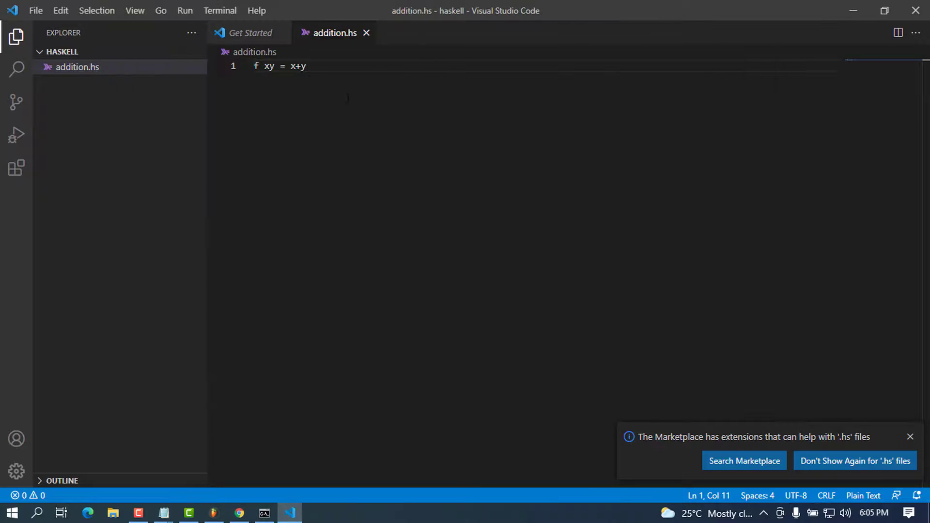
click(270, 72)
click(302, 67)
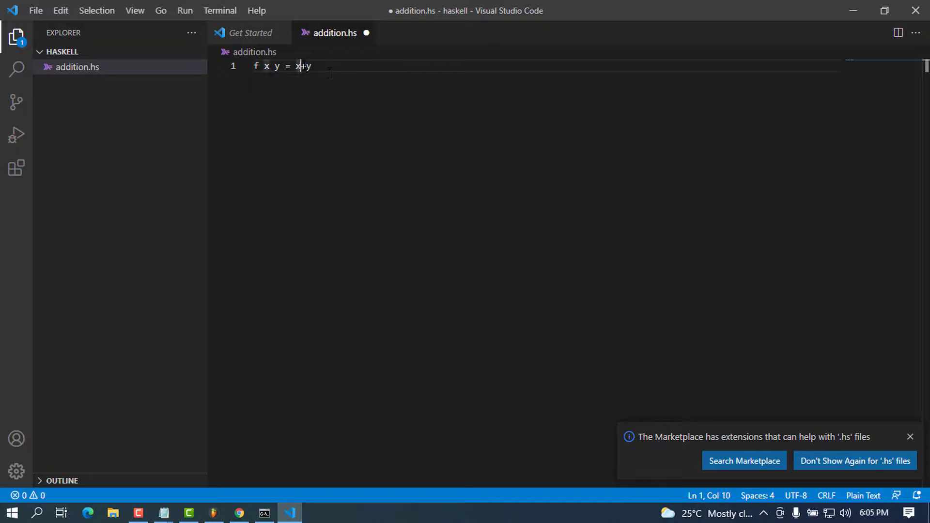
click(312, 68)
key(ctrl+s)
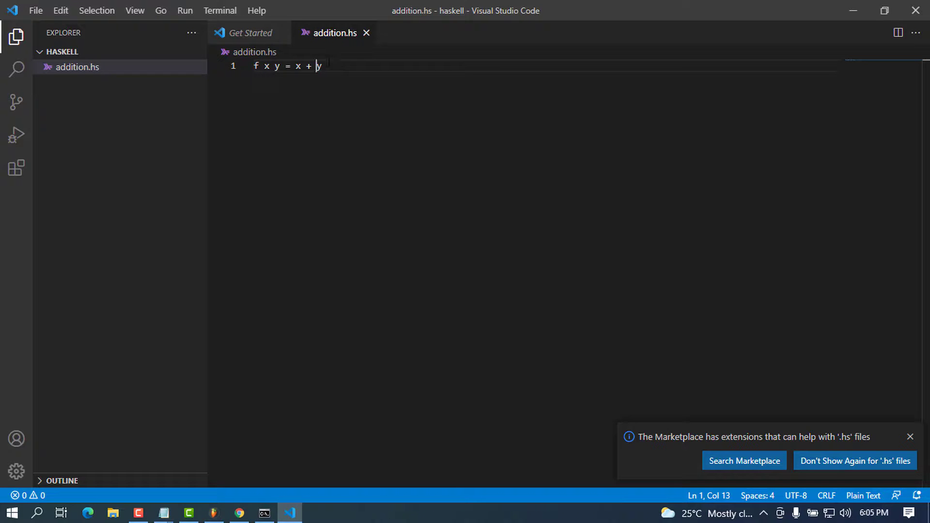
Switch back to the Command Prompt and load addition.hs into GHCi again.
click(265, 513)
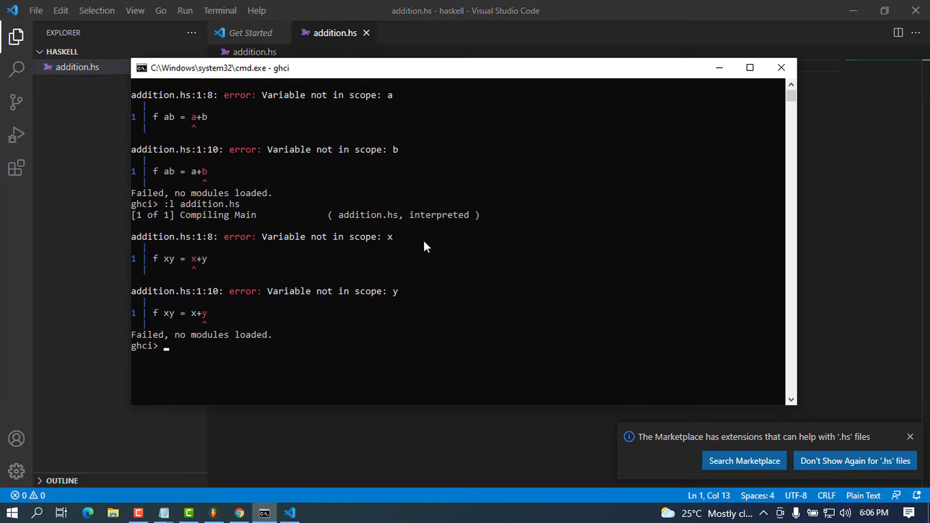
scroll(423, 239, down, 5)
key(Up)
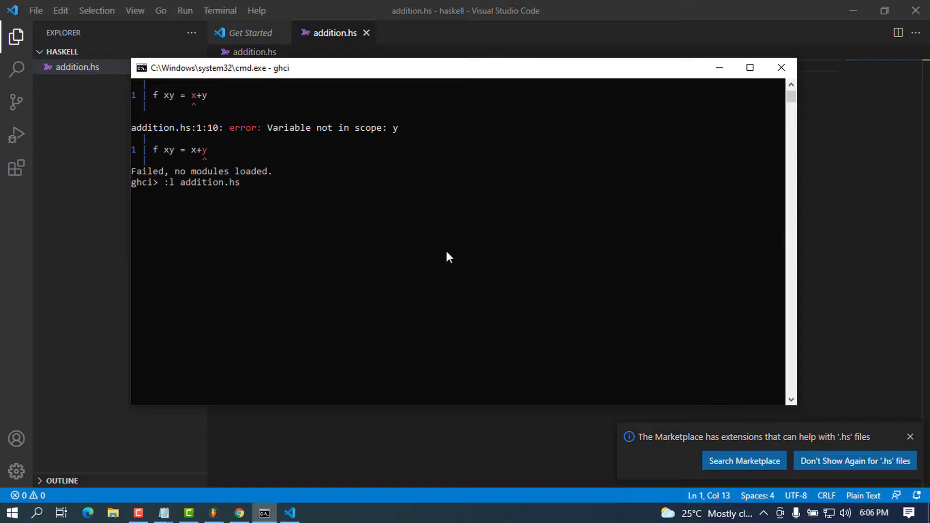
key(Return)
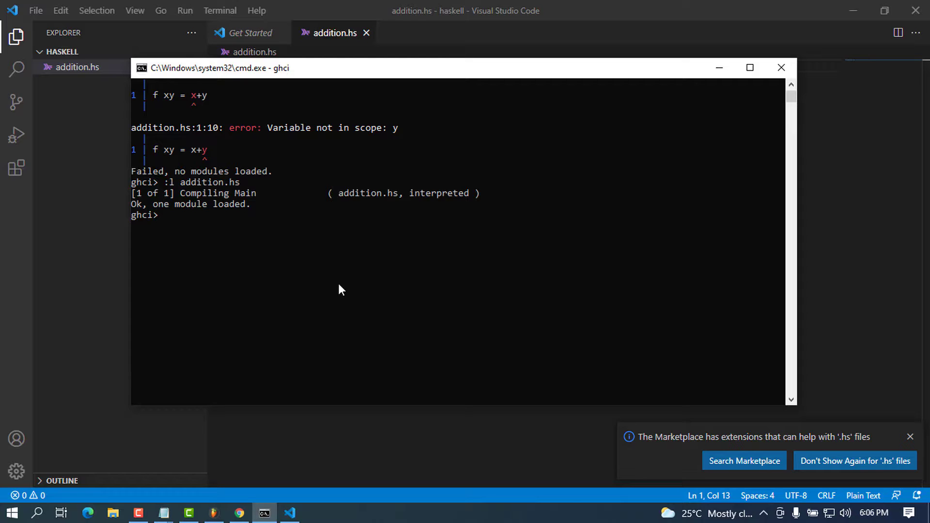
Test the addition function in GHCi by running "f 12 12" and "f 30 30".
text(f 12 12)
key(Return)
key(Up)
key(BackSpace)
key(BackSpace)
key(BackSpace)
key(BackSpace)
key(BackSpace)
text(30 )
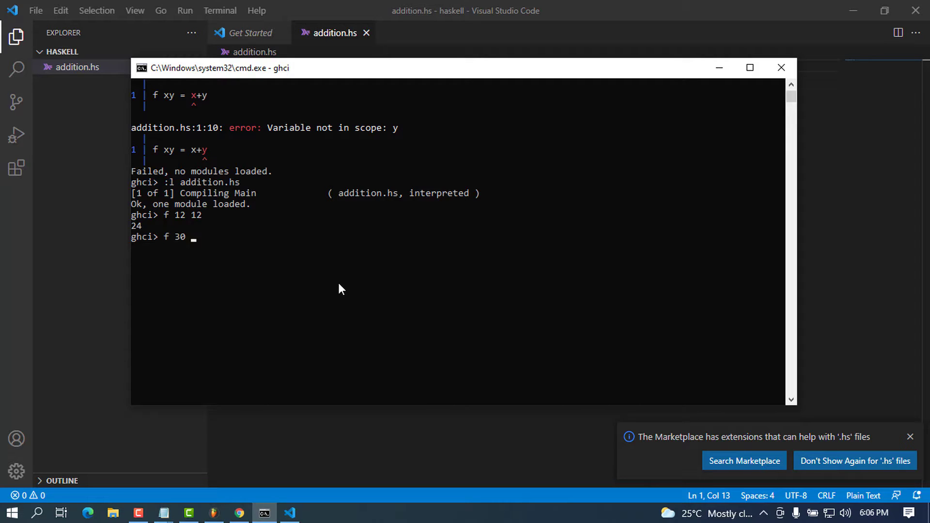
text(30)
key(Return)
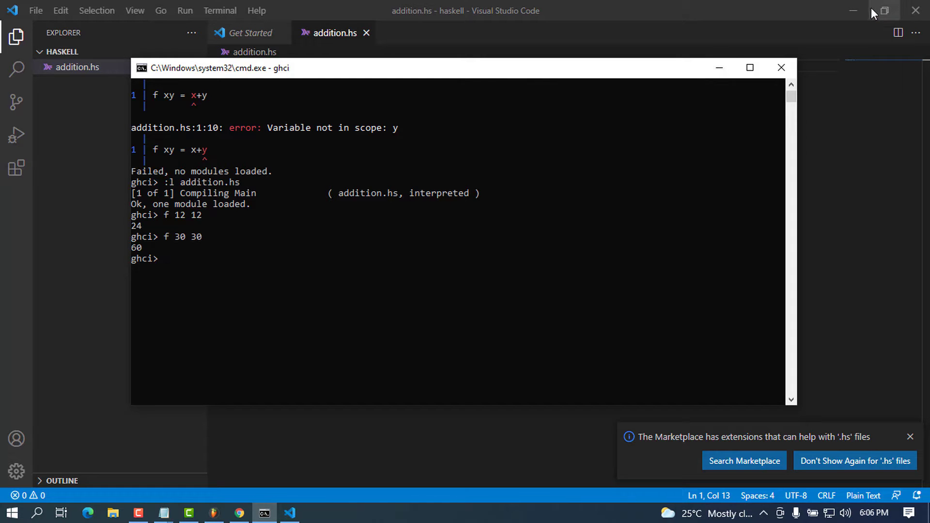
Minimize Visual Studio Code and move the Command Prompt window higher on the desktop.
click(856, 2)
click(855, 4)
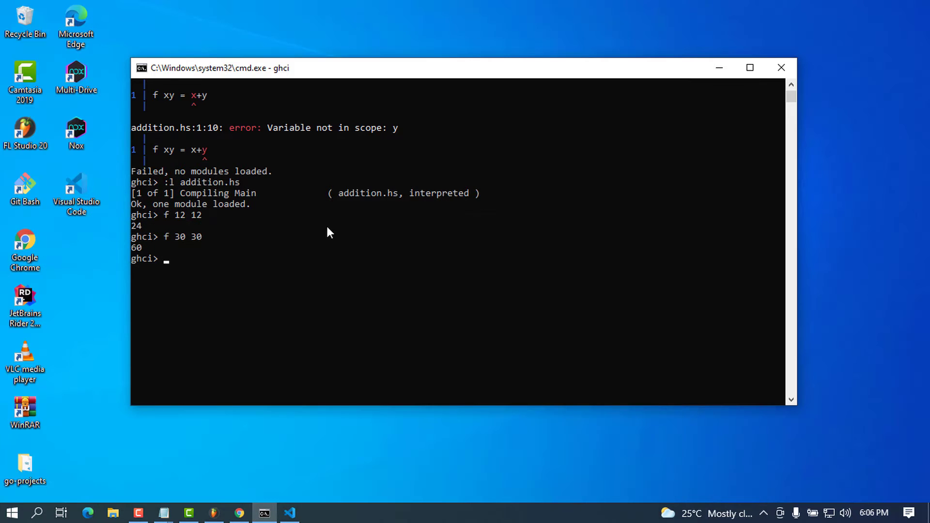
drag(362, 75, 378, 46)
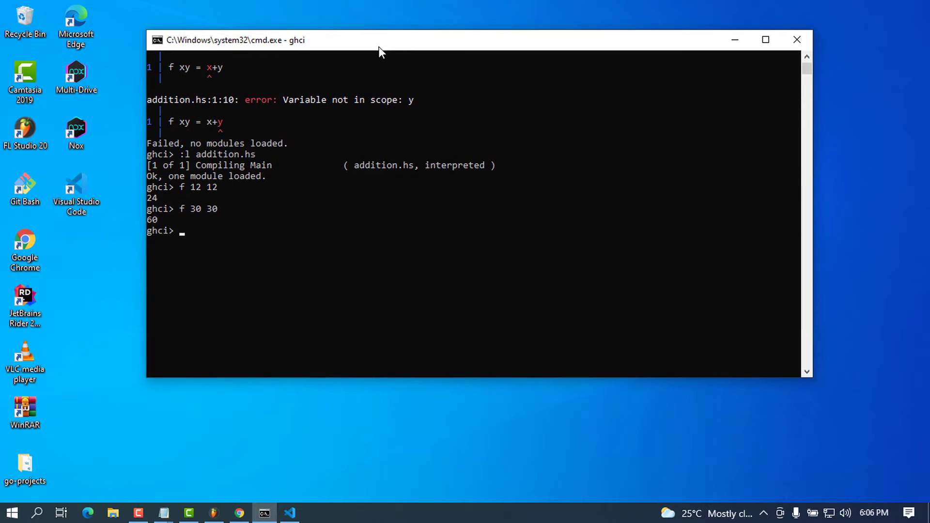